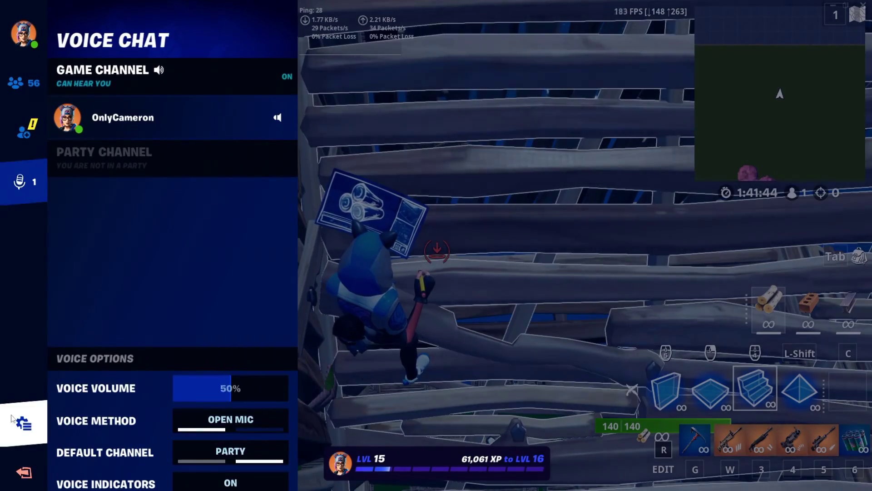
- Open Fortnite's Video settings and set Window Mode to Fullscreen
{"action": "left_click", "coordinate": [13, 419]}
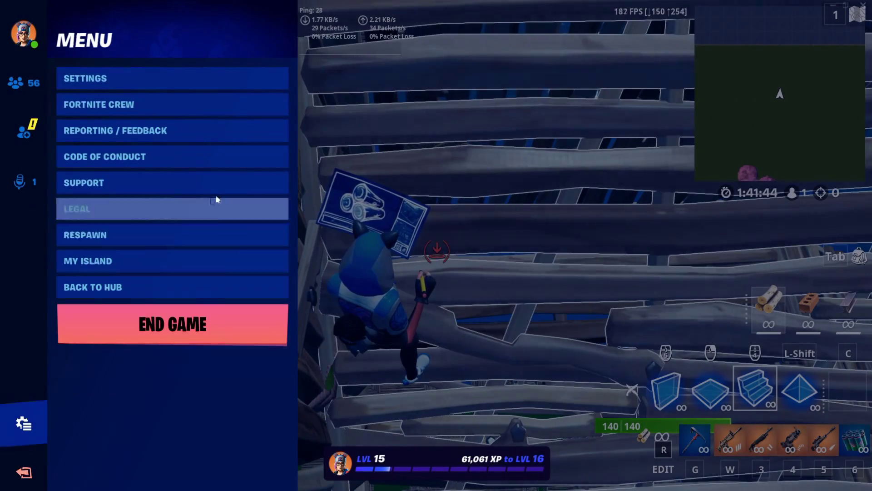
{"action": "left_click", "coordinate": [120, 74]}
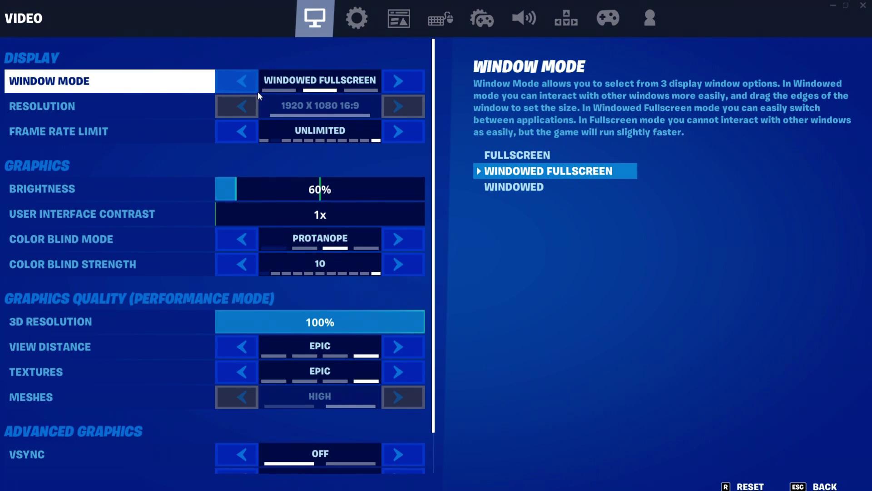
{"action": "left_click", "coordinate": [227, 78]}
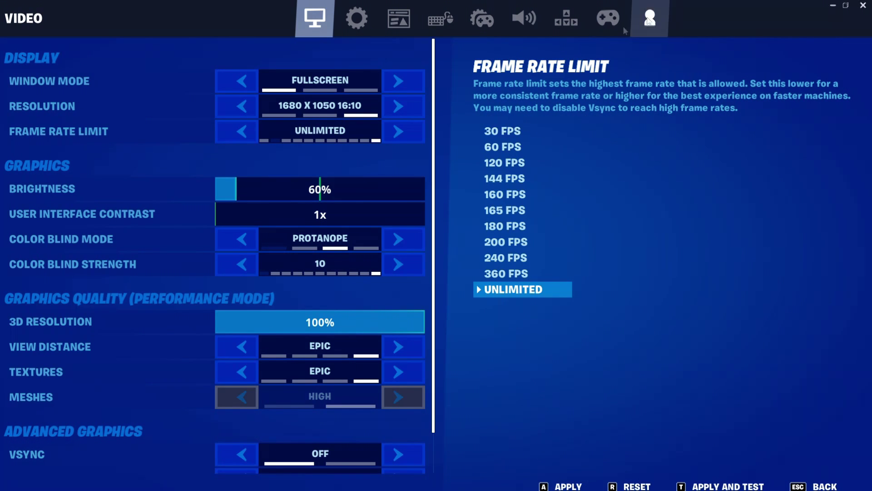
{"action": "left_click", "coordinate": [398, 82]}
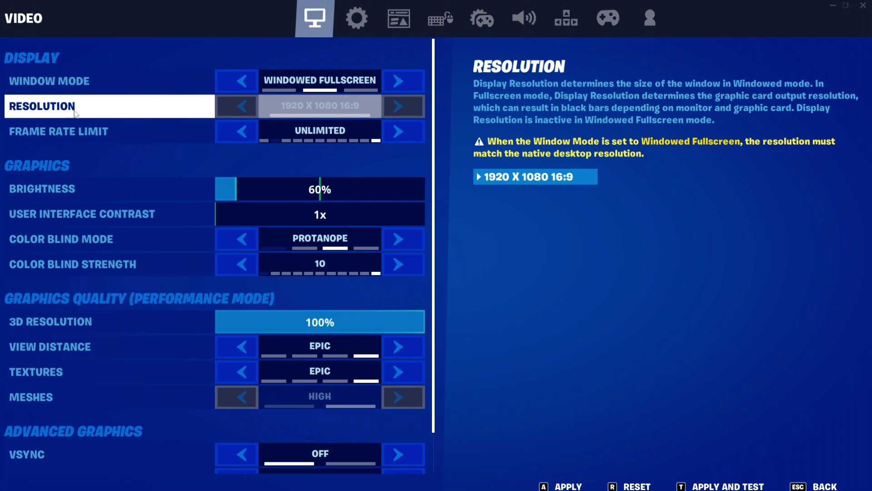
{"action": "left_click", "coordinate": [236, 75]}
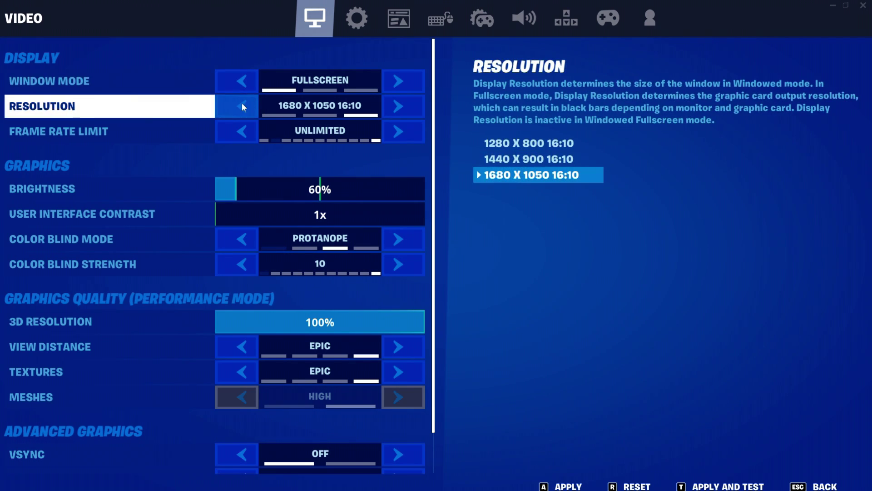
- Cycle through the resolutions and settle back on 1680 x 1050 16:10
{"action": "left_click", "coordinate": [228, 109]}
{"action": "left_click", "coordinate": [227, 107]}
{"action": "left_click", "coordinate": [399, 104]}
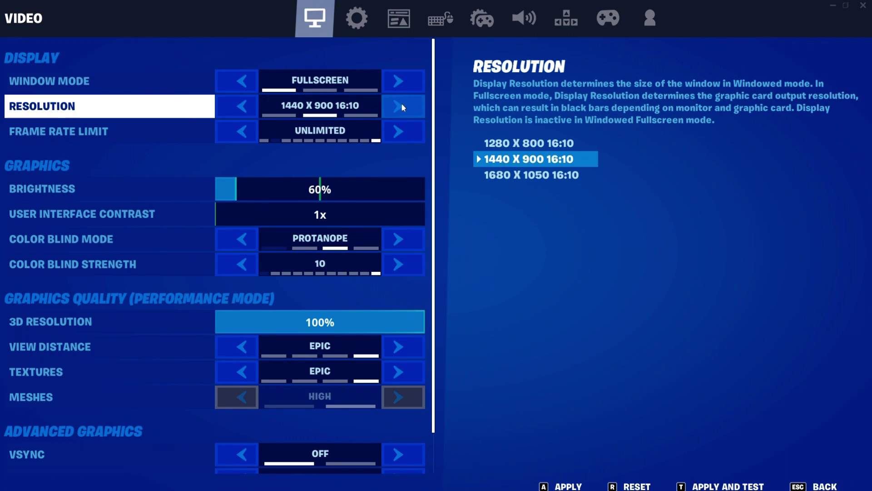
{"action": "left_click", "coordinate": [401, 106]}
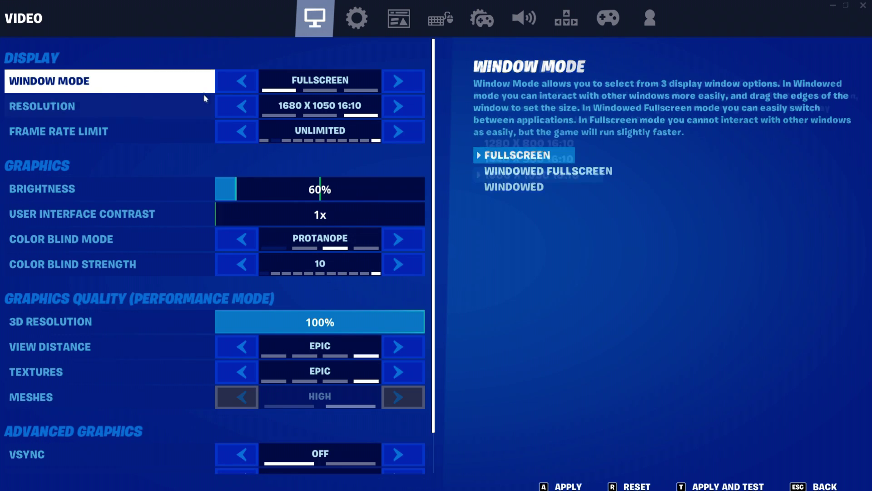
{"action": "left_click", "coordinate": [227, 103]}
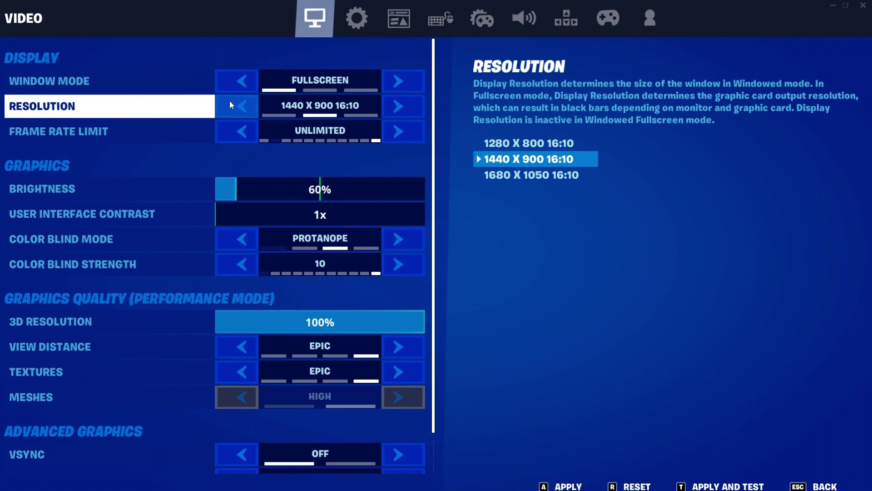
{"action": "left_click", "coordinate": [225, 104]}
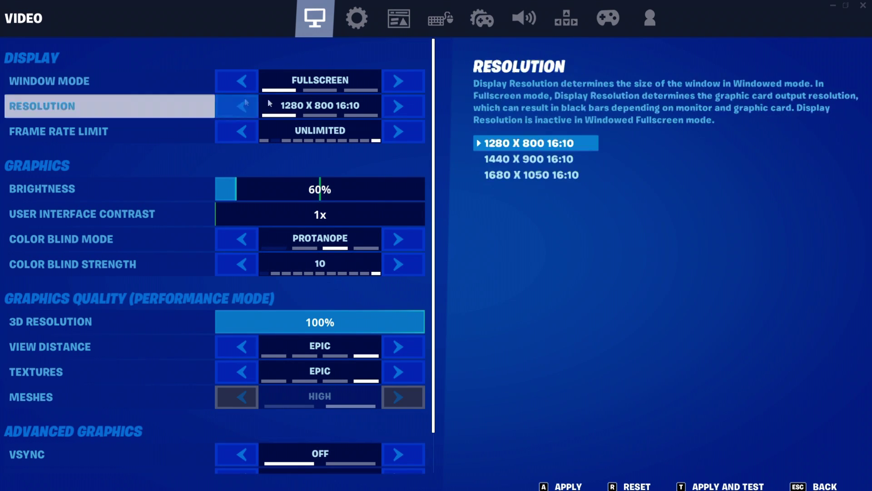
{"action": "left_click", "coordinate": [405, 109]}
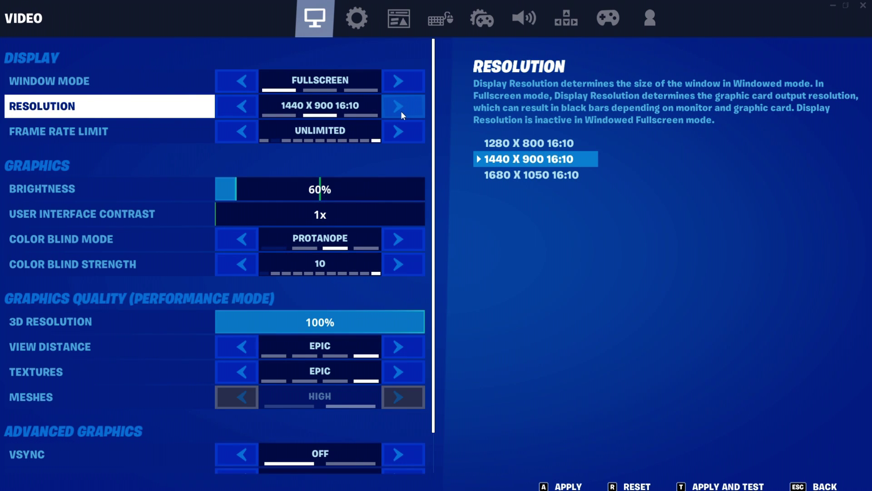
{"action": "left_click", "coordinate": [402, 115]}
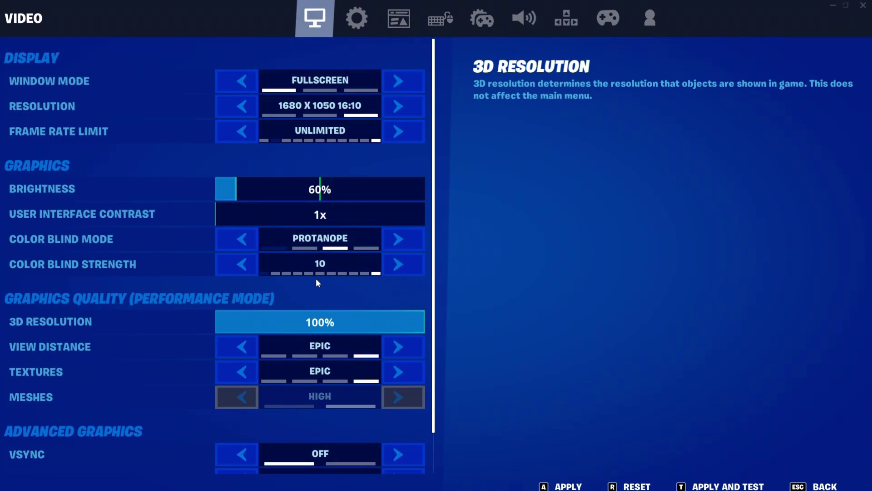
{"action": "scroll", "coordinate": [318, 279], "scroll_direction": "down", "scroll_amount": 1}
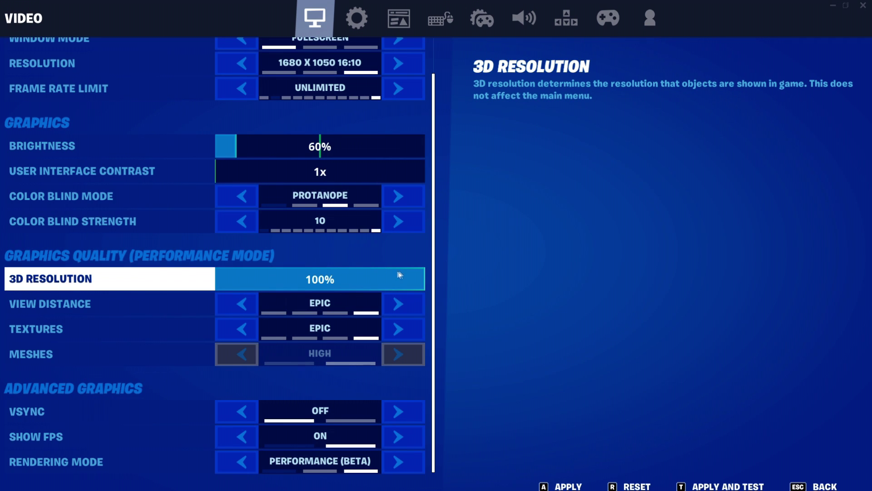
- Apply the changed video settings, then decline keeping them
{"action": "key", "text": "Up"}
{"action": "key", "text": "Down"}
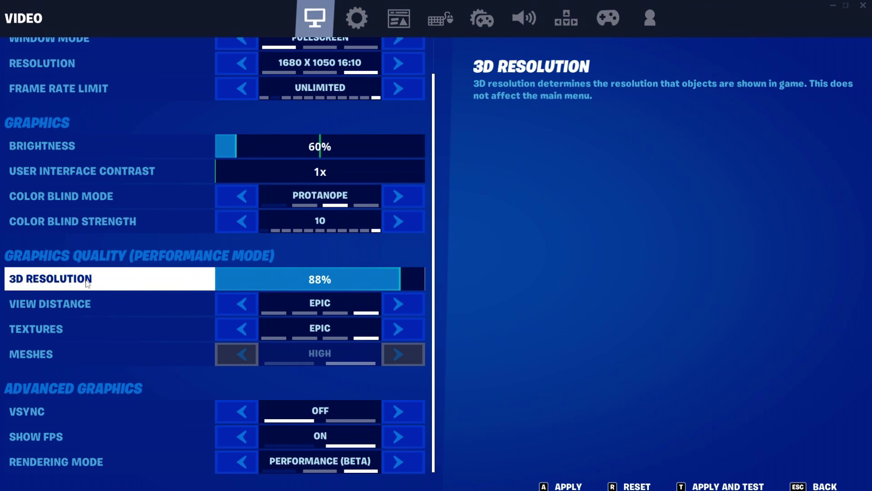
{"action": "key", "text": "Down"}
{"action": "key", "text": "Down"}
{"action": "key", "text": "Down"}
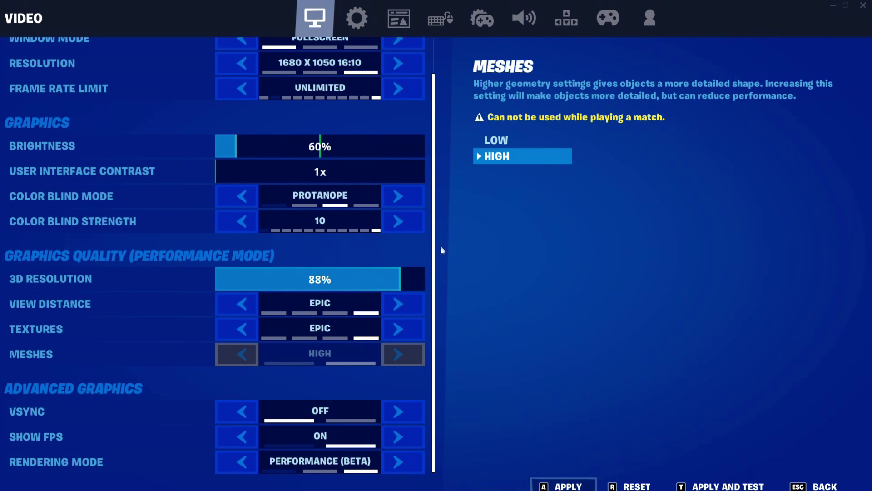
{"action": "key", "text": "a"}
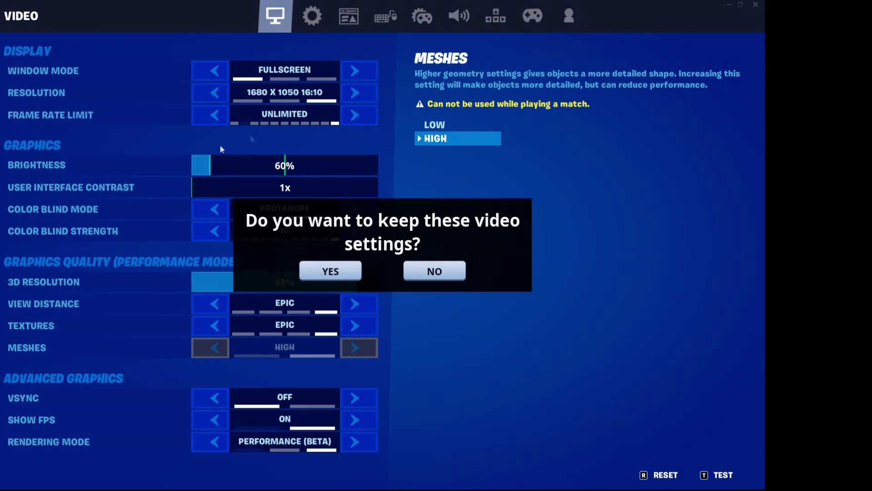
{"action": "left_click", "coordinate": [434, 271]}
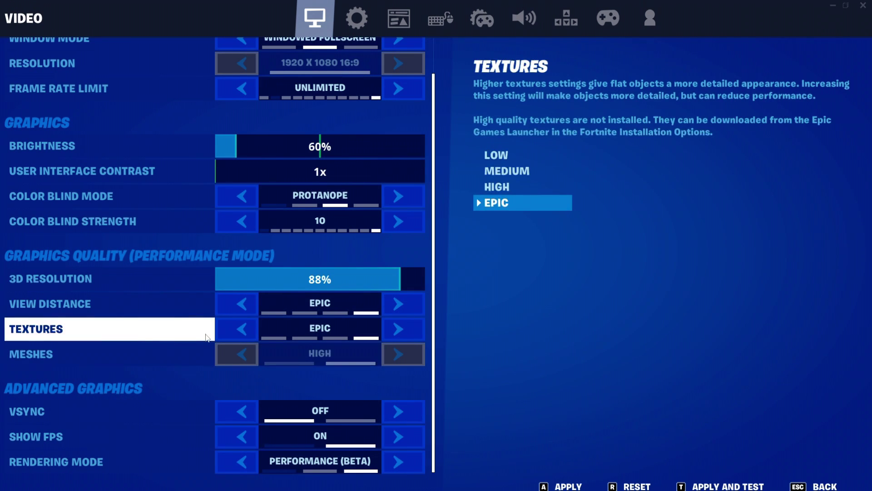
- Set Textures quality to Low and raise 3D Resolution from 87% to 100%
{"action": "left_click", "coordinate": [396, 330]}
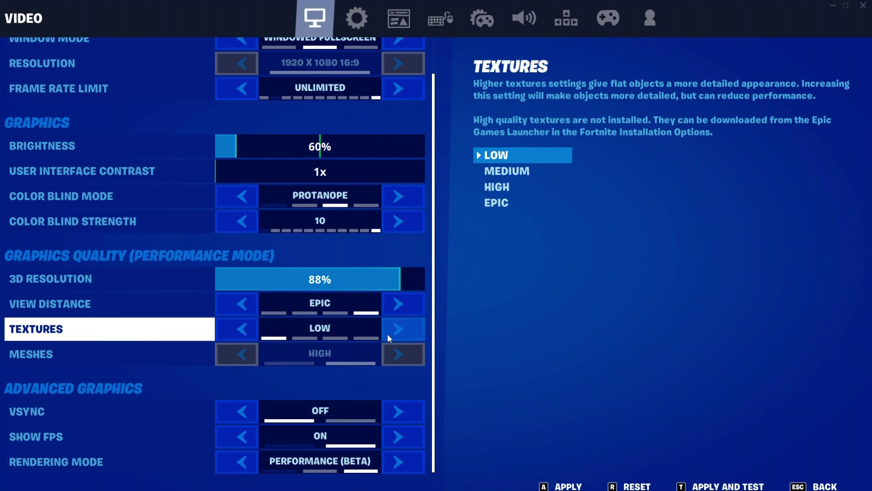
{"action": "left_click", "coordinate": [243, 334]}
{"action": "left_click", "coordinate": [240, 335]}
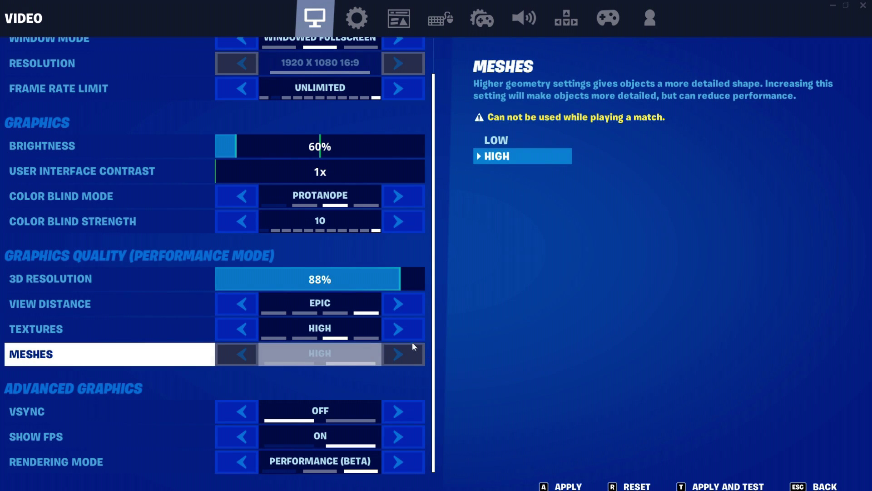
{"action": "left_click", "coordinate": [405, 332]}
{"action": "left_click", "coordinate": [404, 331]}
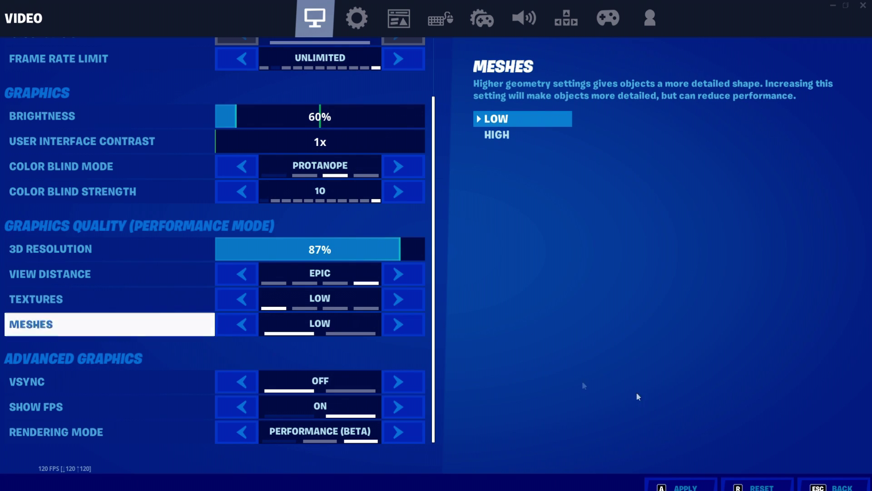
{"action": "left_click_drag", "start_coordinate": [410, 247], "coordinate": [425, 247]}
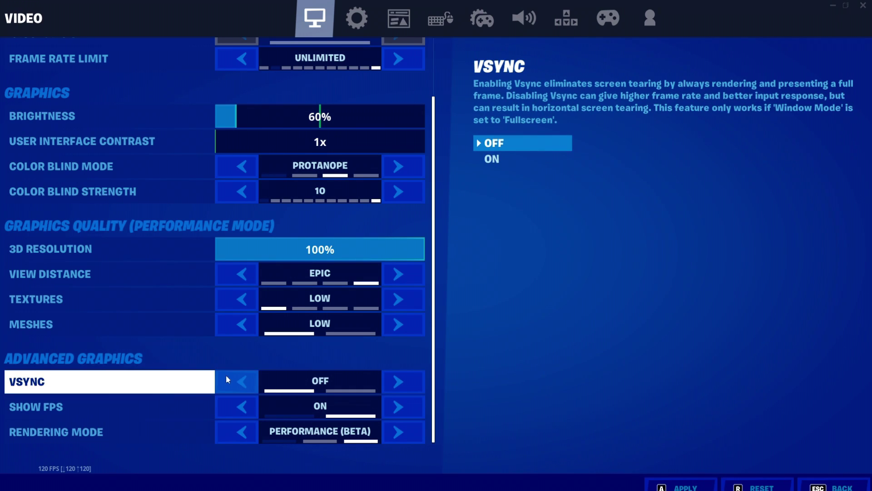
- Check that VSync is Off, then leave the Video settings for the lobby
{"action": "scroll", "coordinate": [137, 204], "scroll_direction": "up", "scroll_amount": 3}
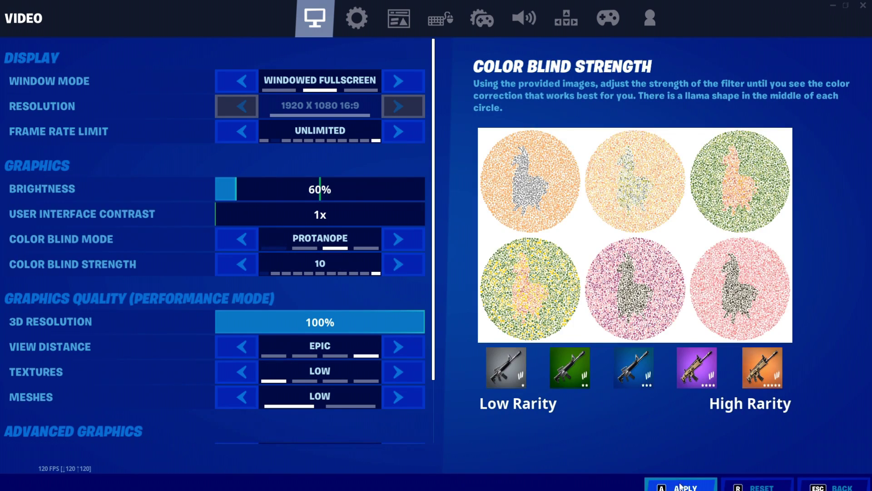
{"action": "key", "text": "Escape"}
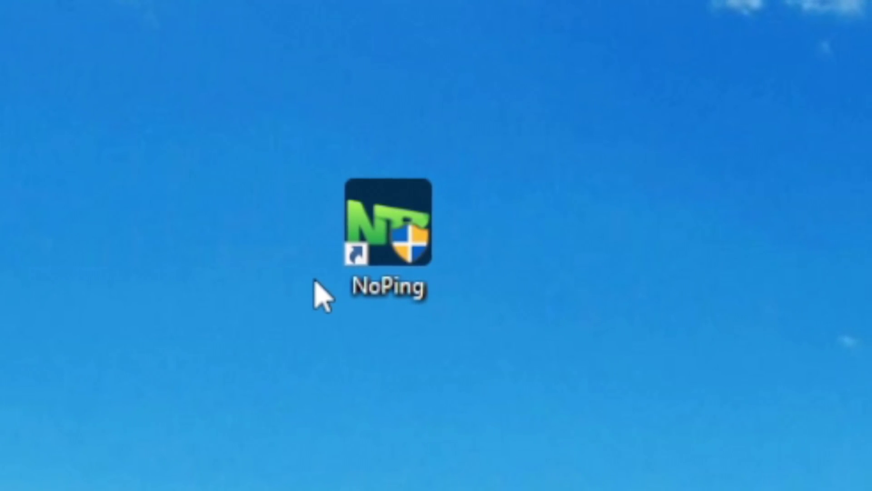
{"action": "double_click", "coordinate": [393, 227]}
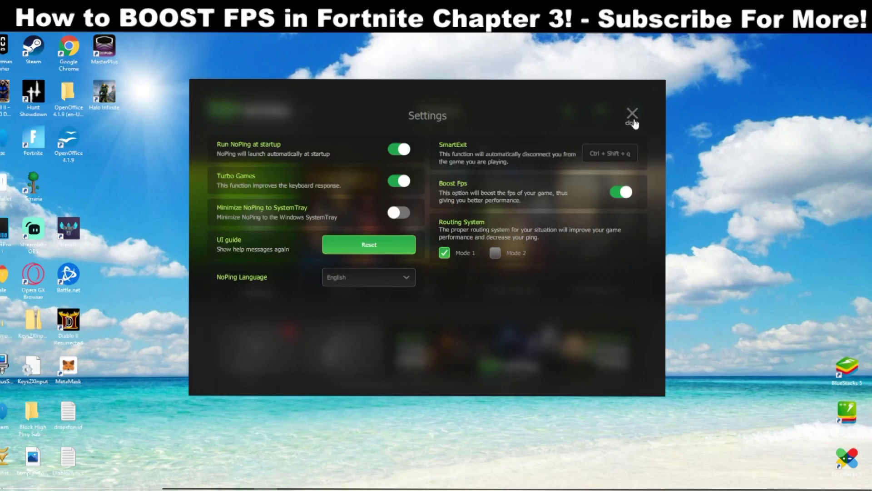
{"action": "left_click", "coordinate": [632, 114]}
{"action": "left_click", "coordinate": [650, 91]}
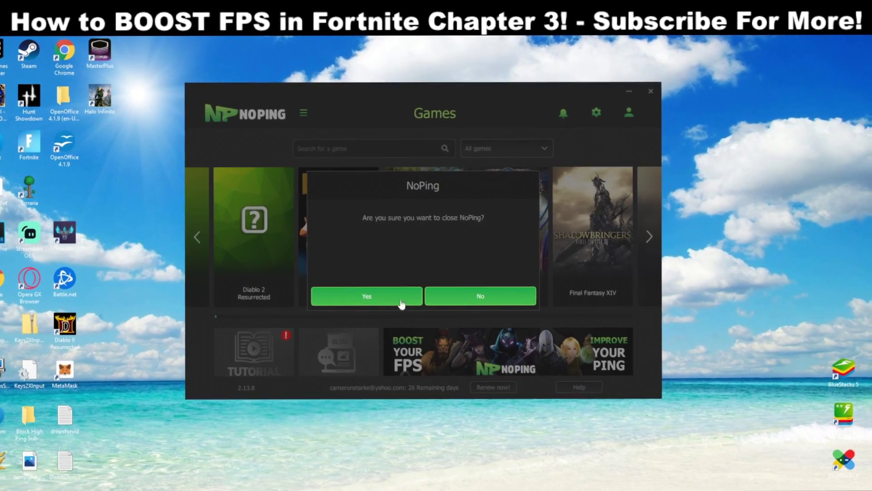
{"action": "left_click", "coordinate": [402, 304]}
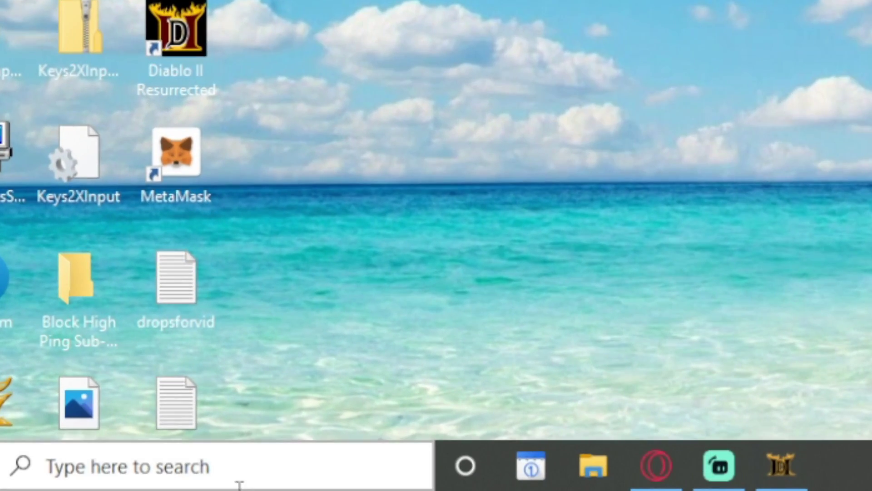
- Find the Game Mode settings through a 'game' search and switch Game Mode on
{"action": "left_click", "coordinate": [286, 471]}
{"action": "type", "text": "game"}
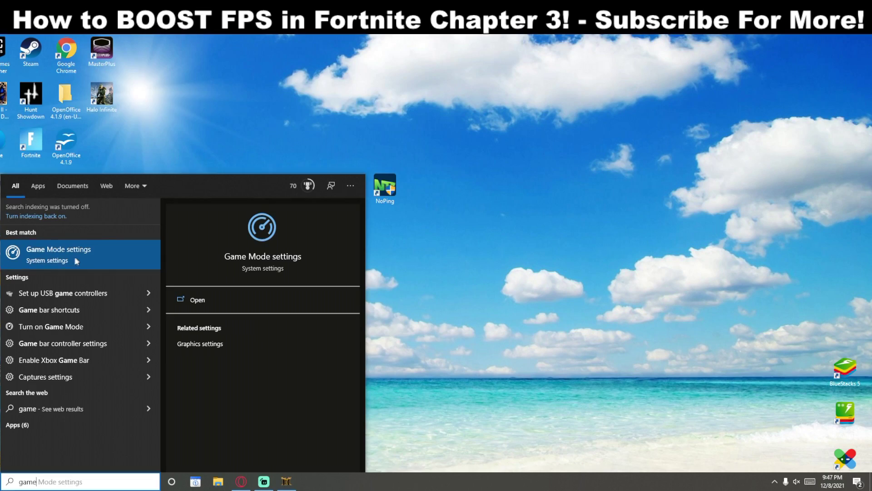
{"action": "left_click", "coordinate": [179, 296]}
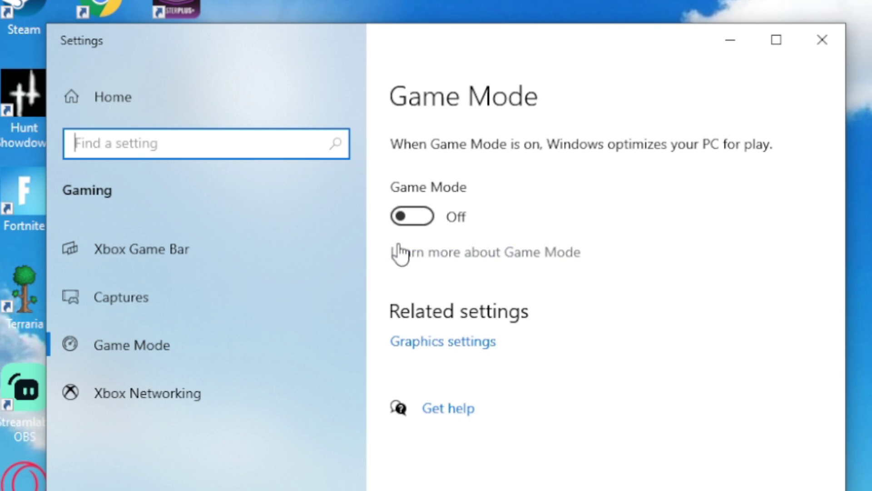
{"action": "left_click", "coordinate": [407, 216]}
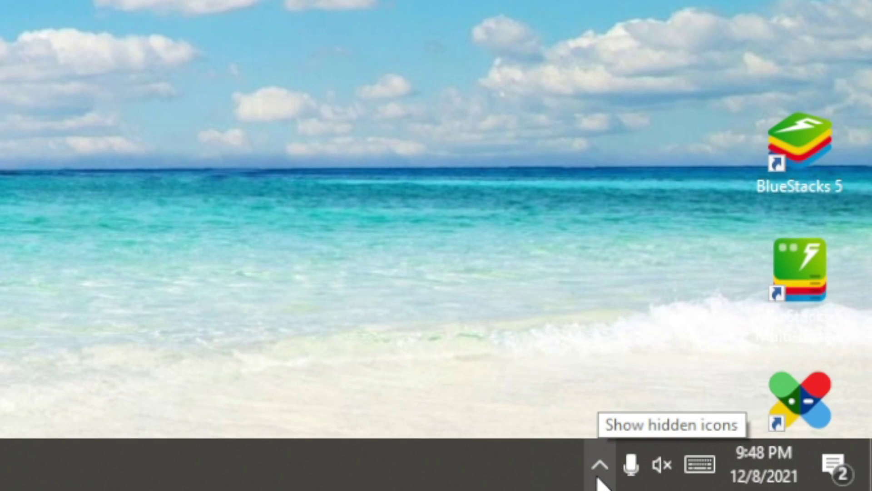
- Quit Steam, Battle.net, Skype and the Epic Games launcher from the hidden tray icons
{"action": "left_click", "coordinate": [600, 464]}
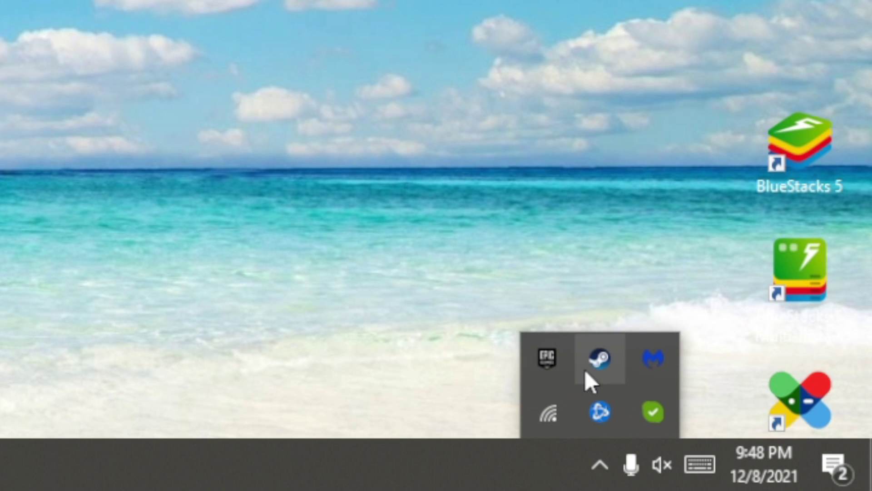
{"action": "right_click", "coordinate": [602, 362]}
{"action": "left_click", "coordinate": [644, 344]}
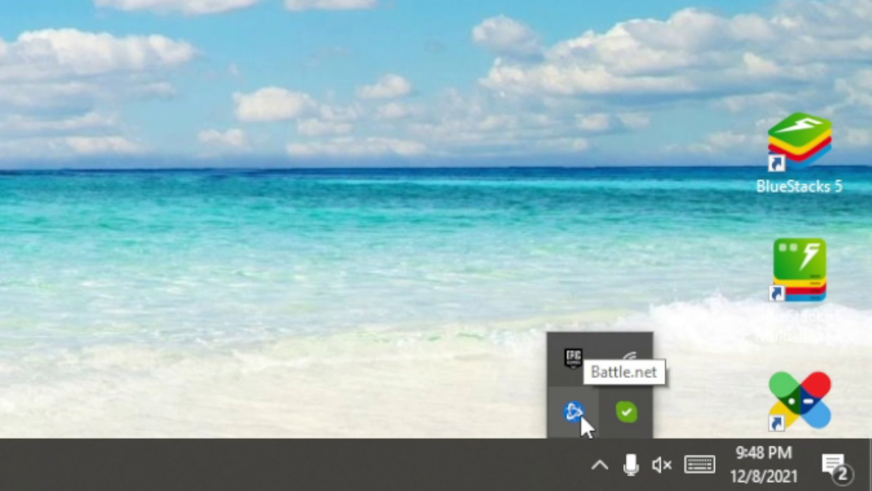
{"action": "right_click", "coordinate": [581, 413]}
{"action": "left_click", "coordinate": [626, 386]}
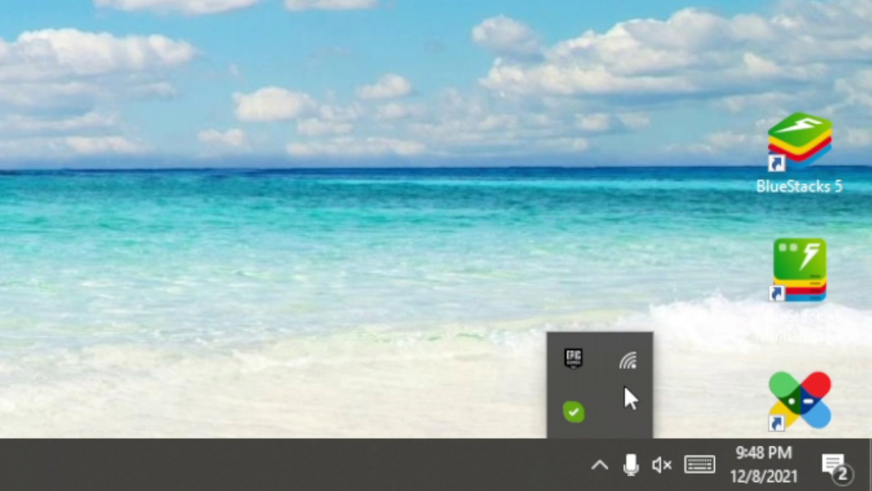
{"action": "right_click", "coordinate": [582, 405]}
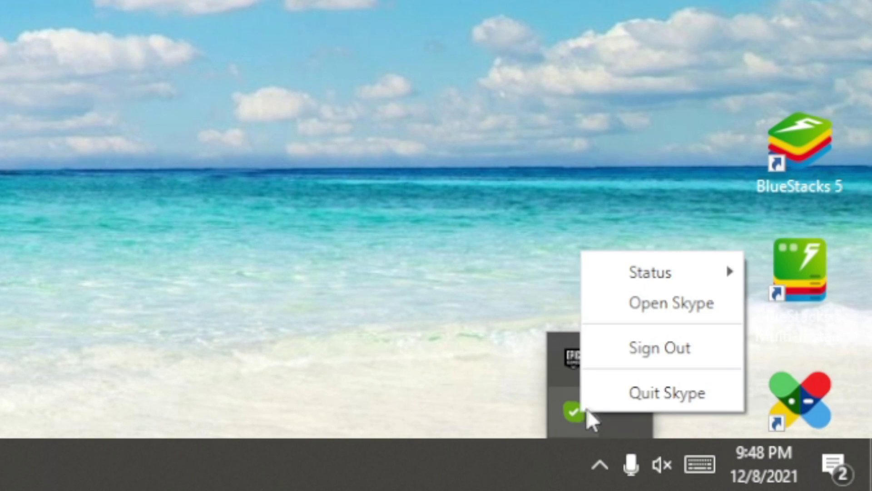
{"action": "left_click", "coordinate": [638, 405]}
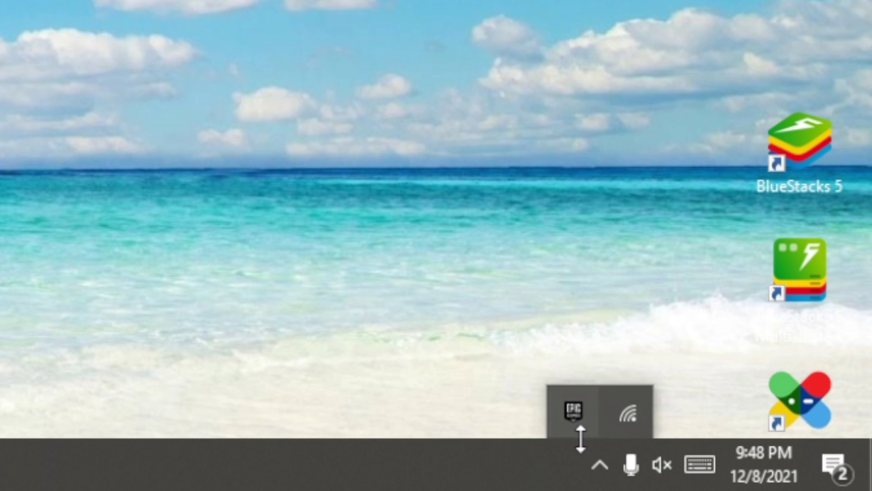
{"action": "right_click", "coordinate": [577, 408]}
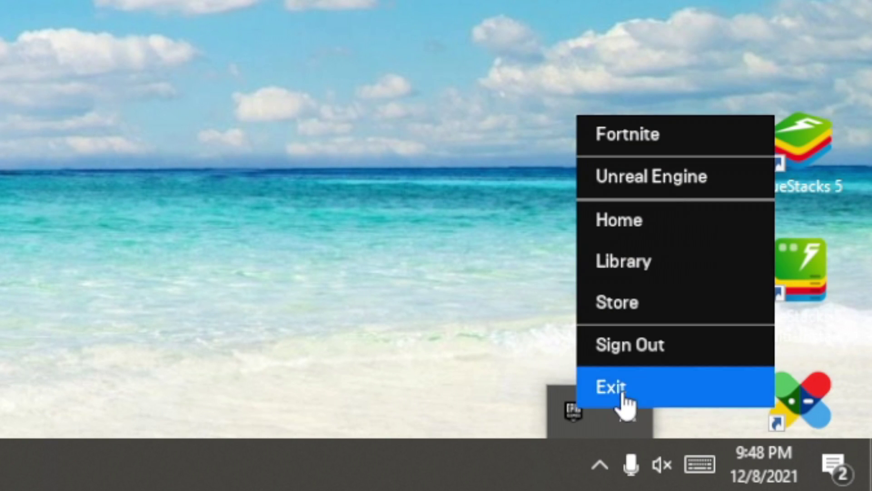
{"action": "left_click", "coordinate": [623, 394]}
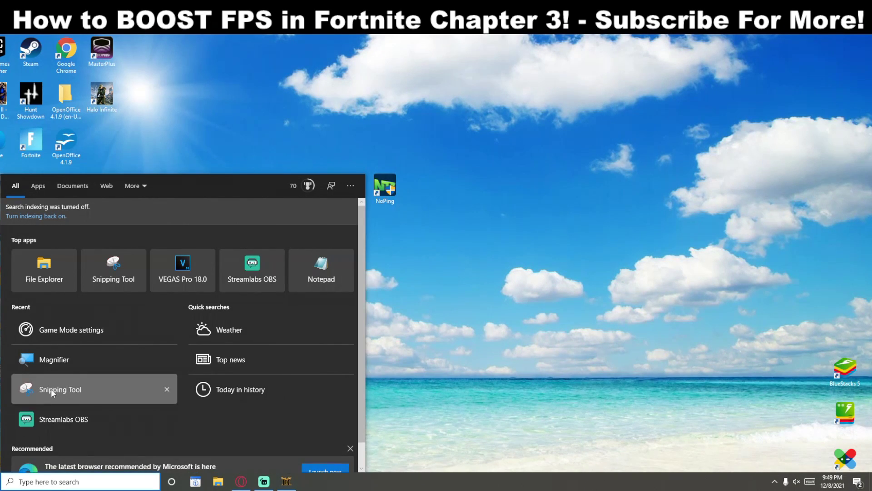
- In Performance Options, keep only taskbar thumbnail previews, thumbnails and smooth font edges, then apply
{"action": "type", "text": "adjust"}
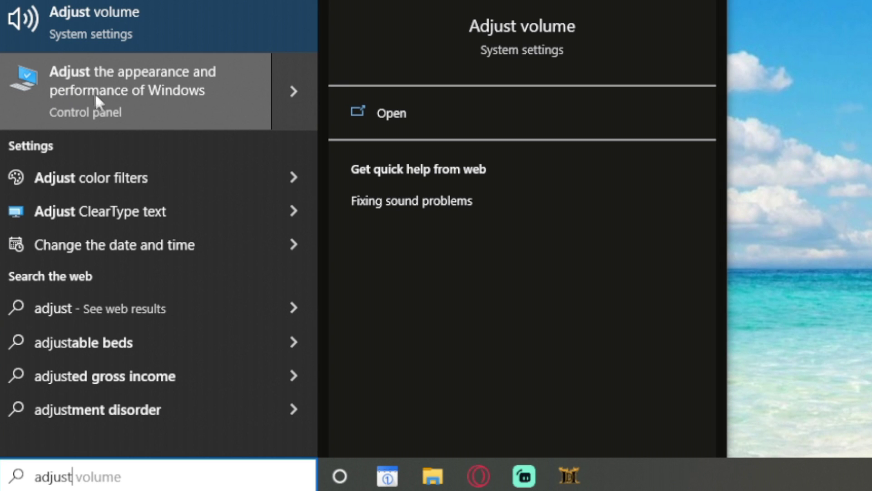
{"action": "left_click", "coordinate": [165, 97]}
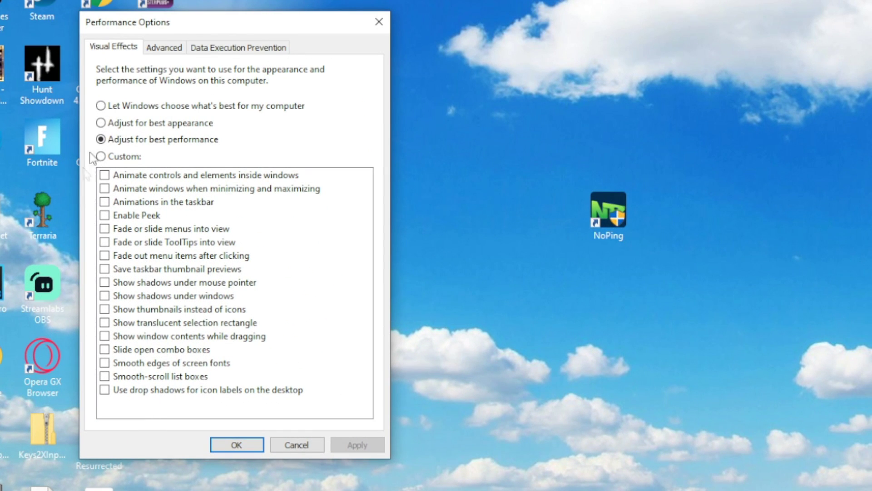
{"action": "left_click", "coordinate": [100, 123]}
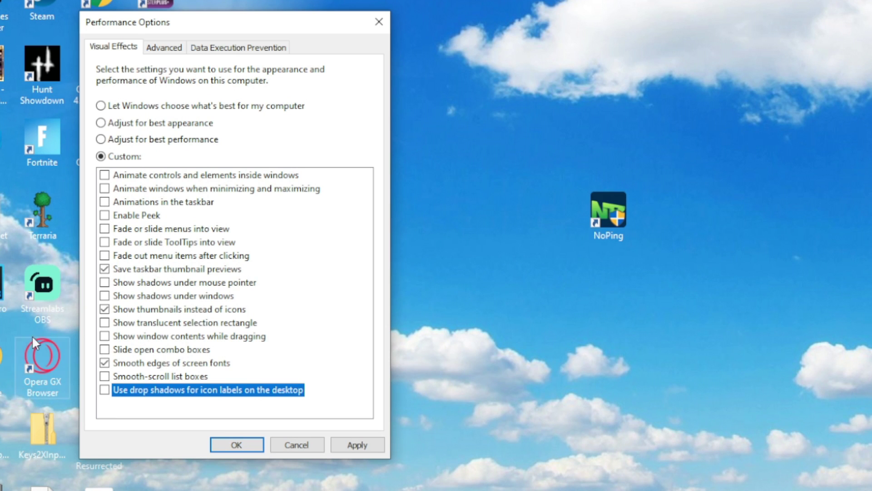
{"action": "left_click", "coordinate": [143, 312]}
{"action": "double_click", "coordinate": [143, 274]}
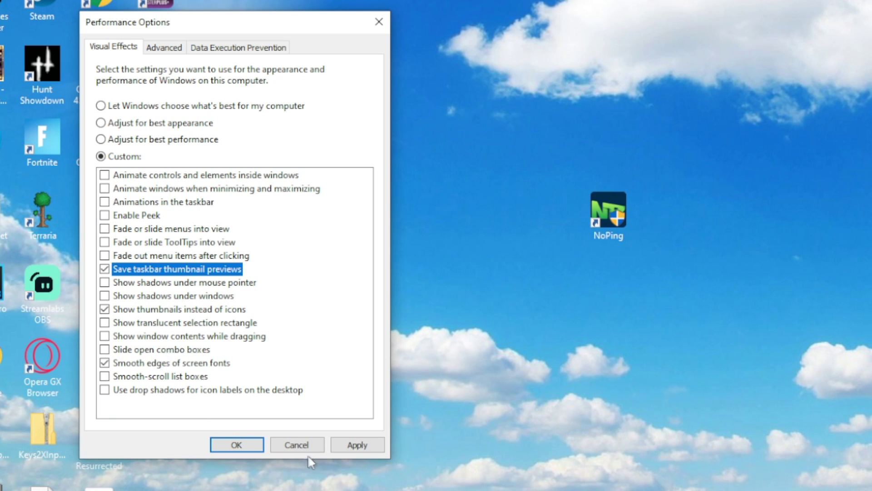
{"action": "left_click", "coordinate": [356, 444]}
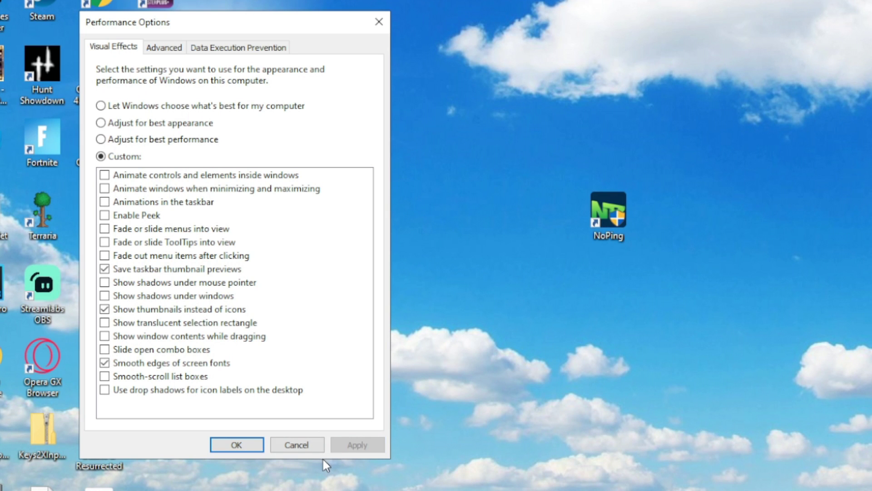
{"action": "left_click", "coordinate": [235, 450]}
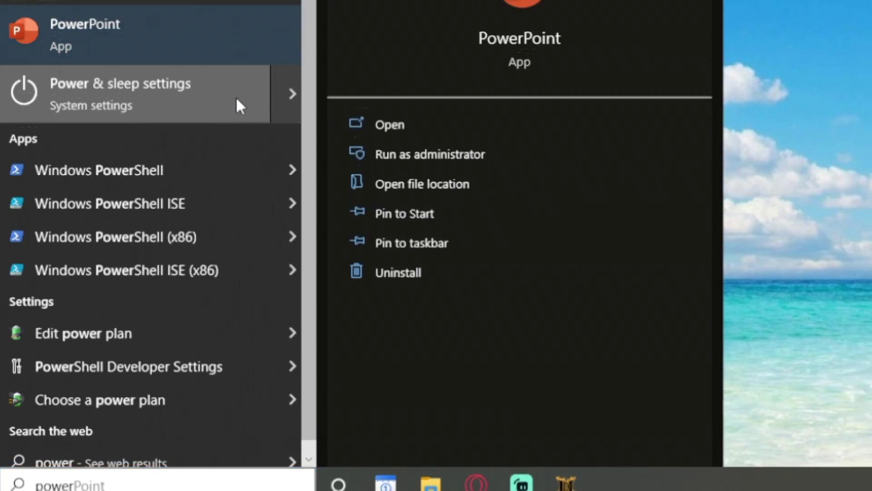
{"action": "left_click", "coordinate": [229, 69]}
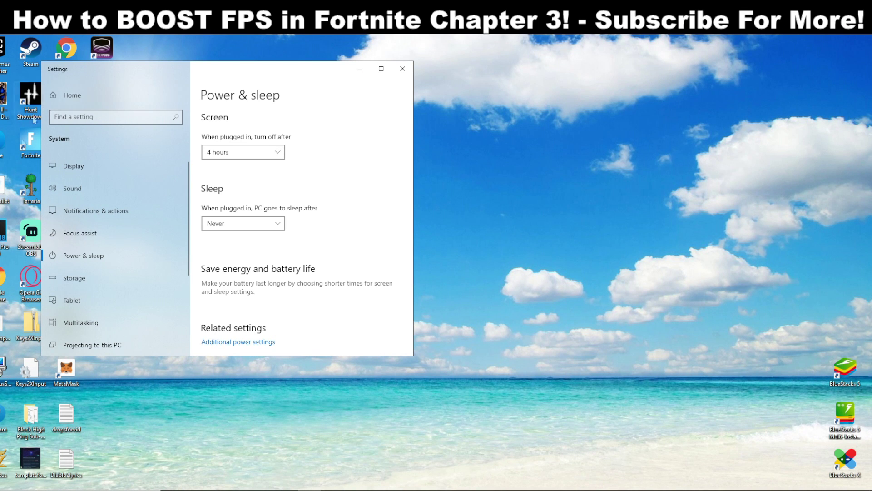
{"action": "scroll", "coordinate": [239, 247], "scroll_direction": "down", "scroll_amount": 3}
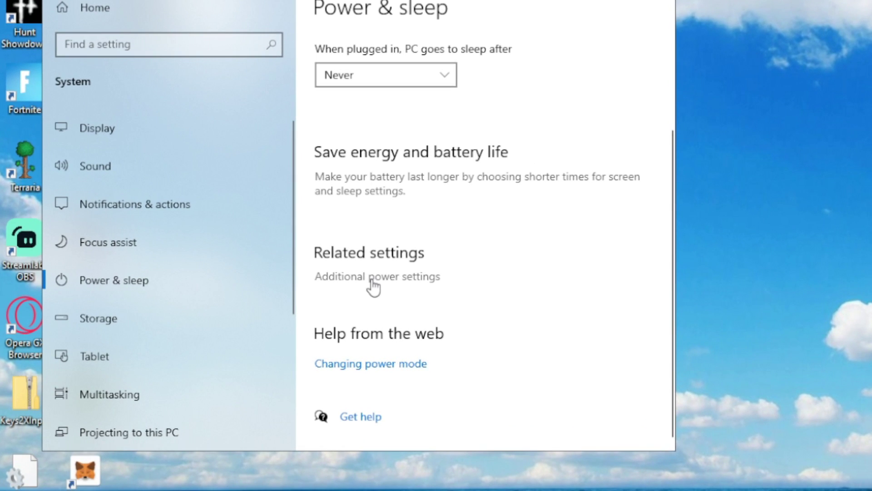
{"action": "left_click", "coordinate": [318, 268]}
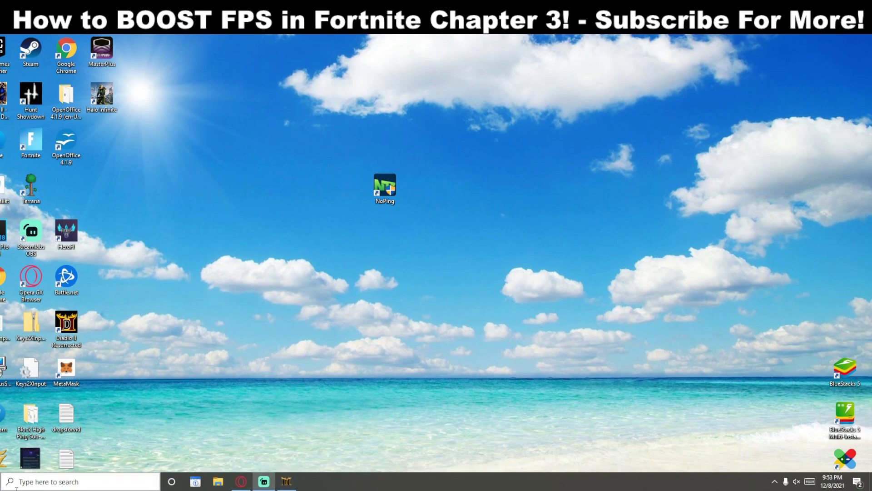
- Open Graphics settings and remove the existing Fortnite high-performance app entry
{"action": "left_click", "coordinate": [20, 482]}
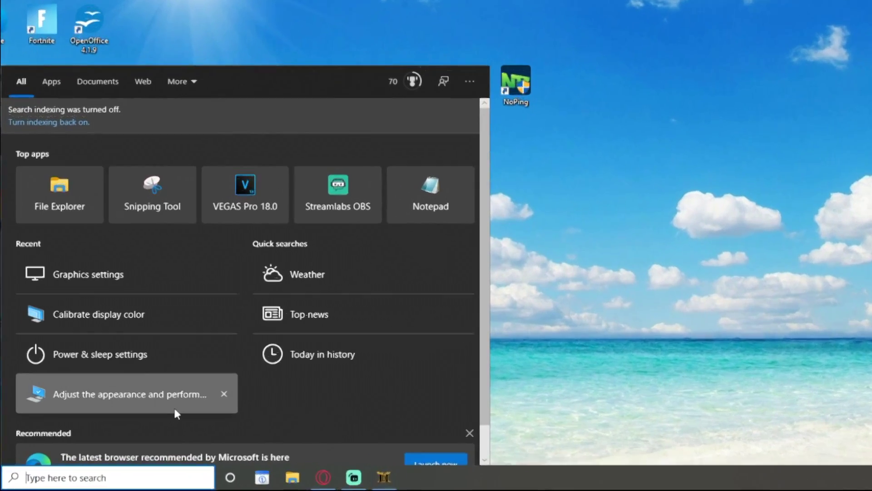
{"action": "type", "text": "graphics"}
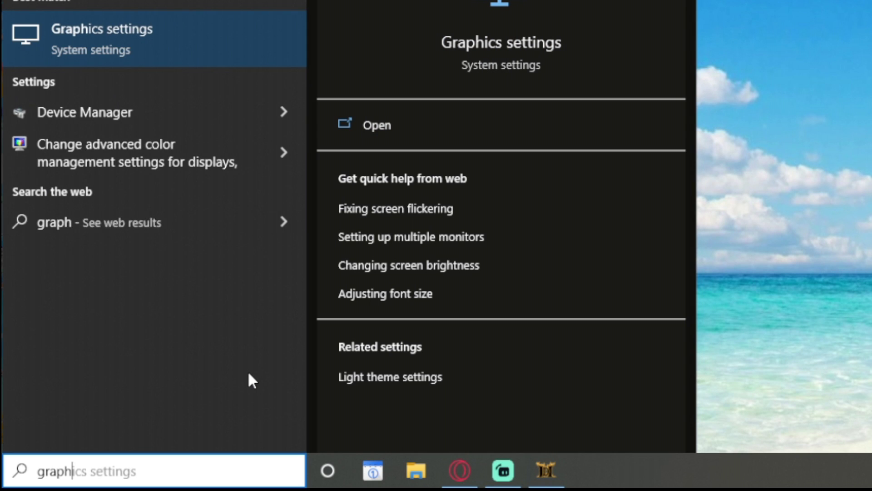
{"action": "left_click", "coordinate": [193, 26]}
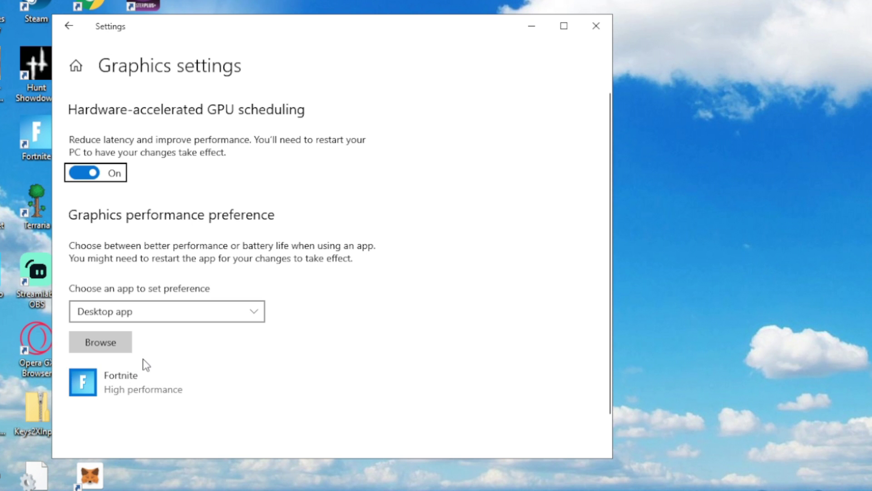
{"action": "left_click", "coordinate": [112, 390]}
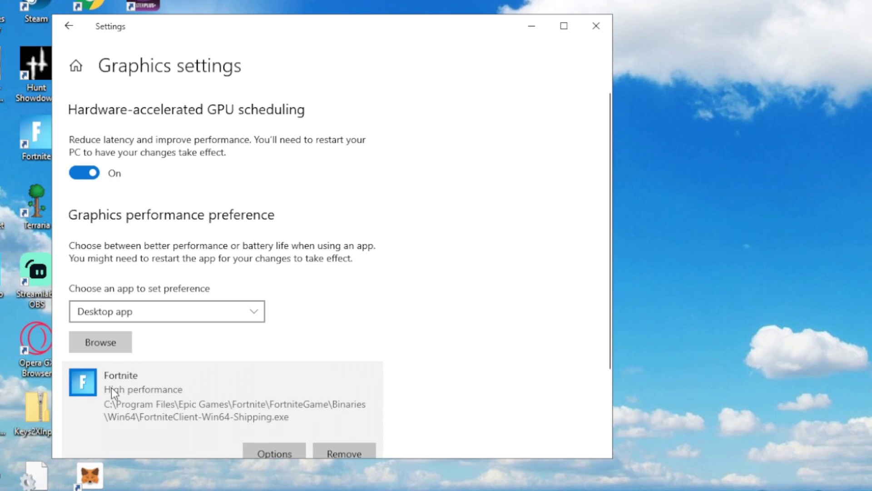
{"action": "scroll", "coordinate": [336, 384], "scroll_direction": "down", "scroll_amount": 1}
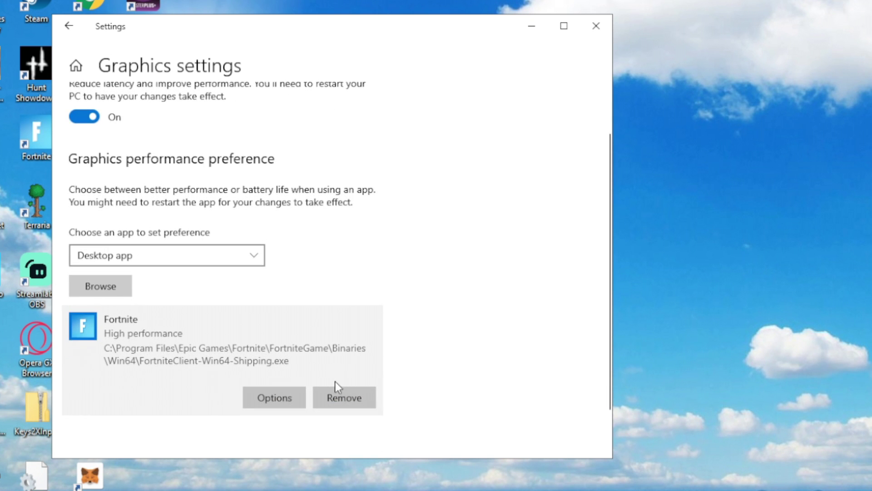
{"action": "left_click", "coordinate": [352, 399]}
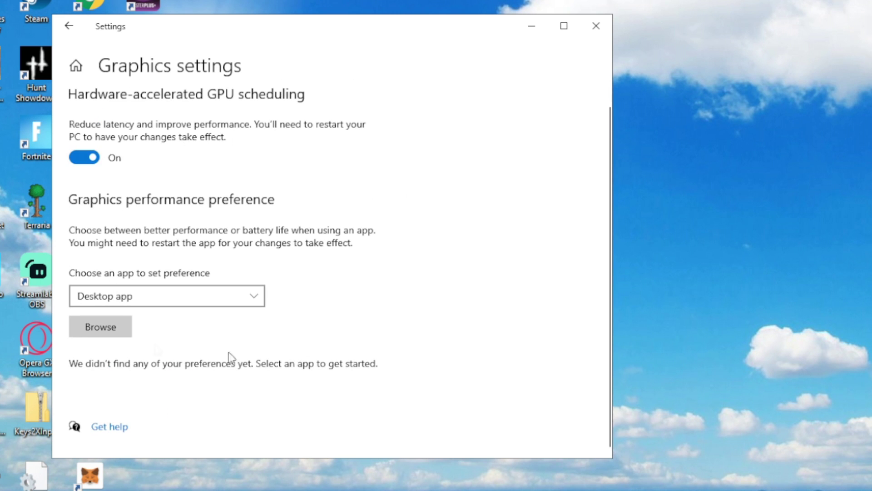
{"action": "left_click", "coordinate": [99, 327]}
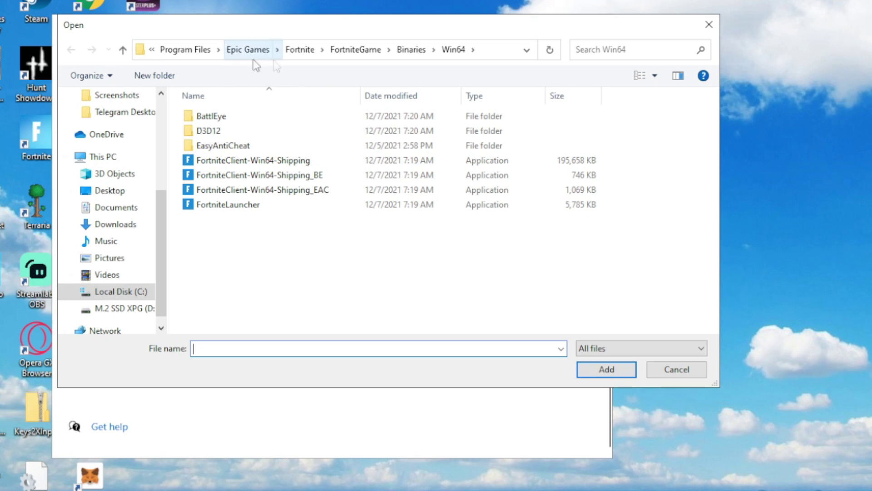
- Add C:\Program Files\Epic Games\Fortnite\FortniteGame\Binaries\Win64\FortniteClient-Win64-Shipping.exe to the graphics list
{"action": "left_click", "coordinate": [172, 51]}
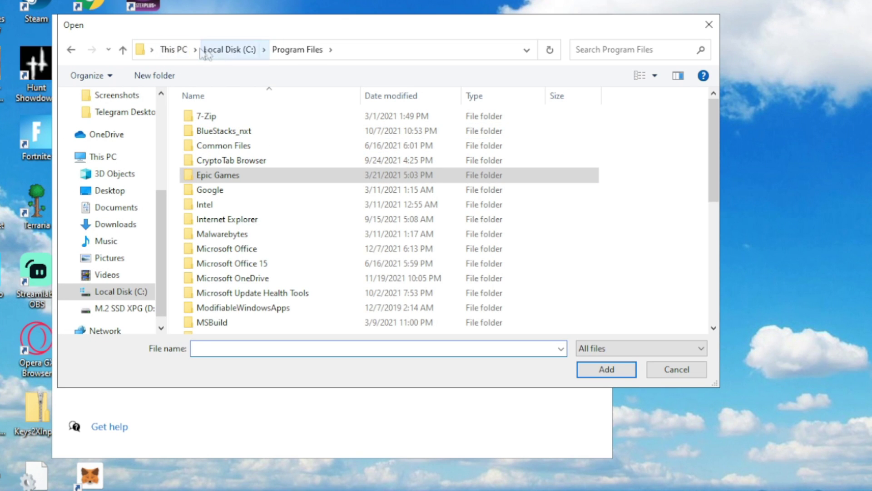
{"action": "left_click", "coordinate": [177, 50]}
{"action": "left_click", "coordinate": [239, 265]}
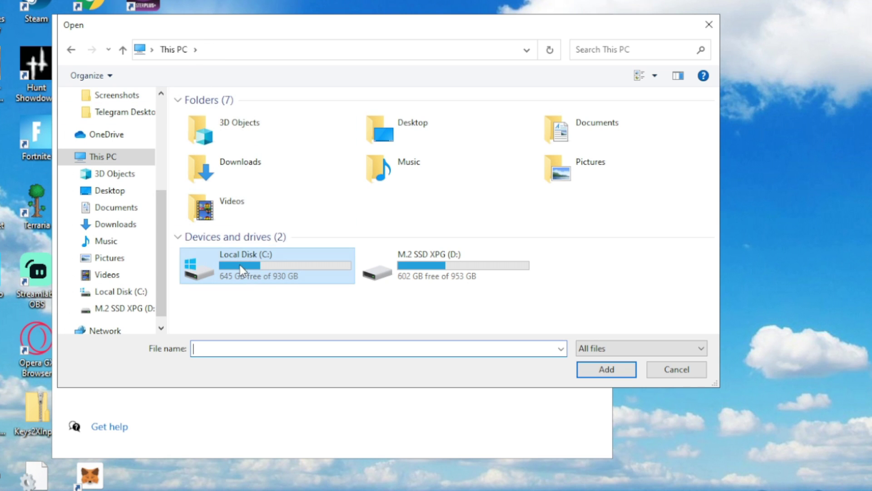
{"action": "double_click", "coordinate": [278, 272]}
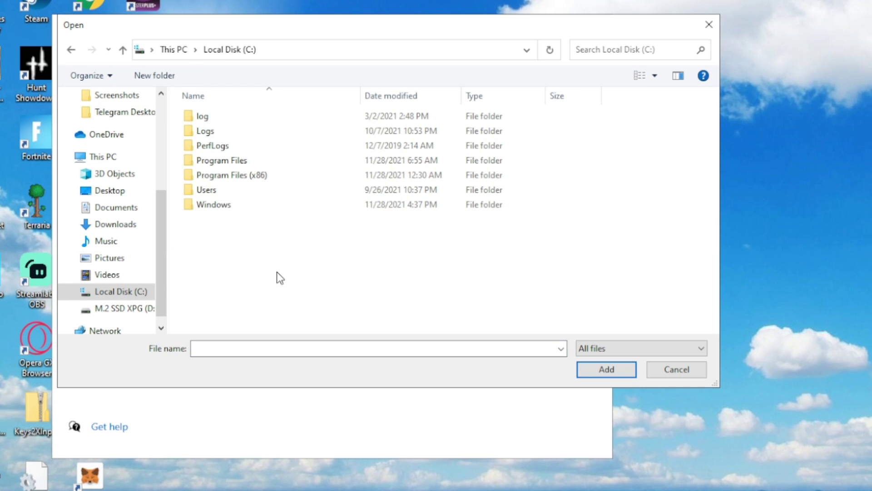
{"action": "double_click", "coordinate": [224, 162]}
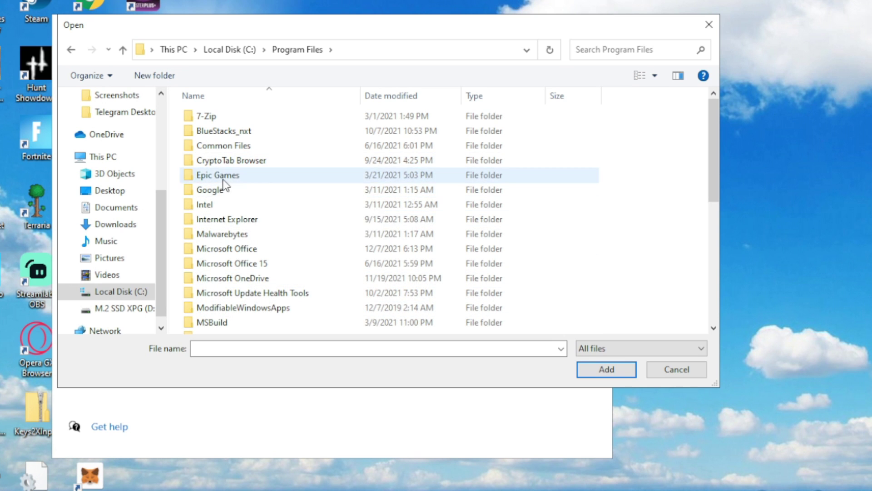
{"action": "double_click", "coordinate": [222, 178]}
{"action": "double_click", "coordinate": [217, 117]}
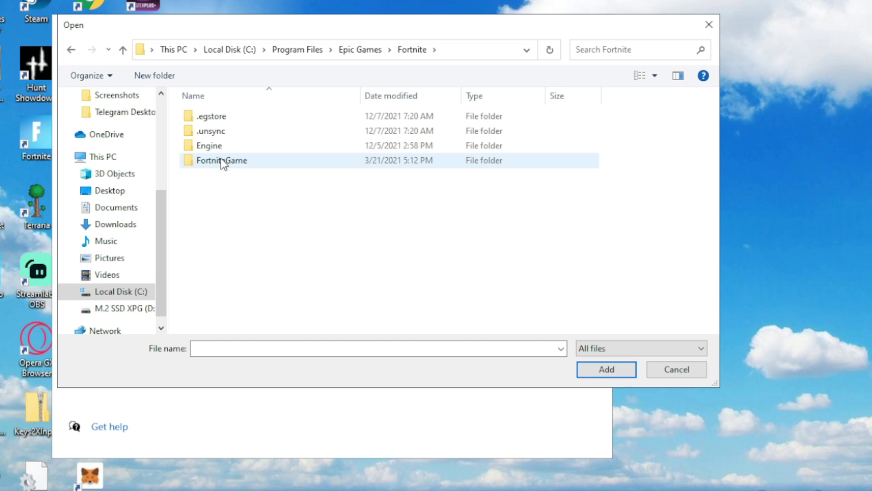
{"action": "double_click", "coordinate": [221, 160]}
{"action": "double_click", "coordinate": [219, 116]}
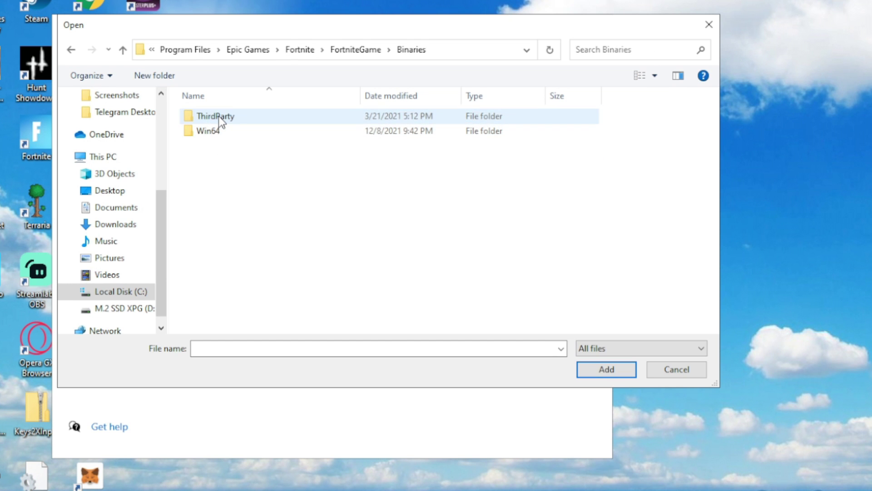
{"action": "double_click", "coordinate": [208, 132]}
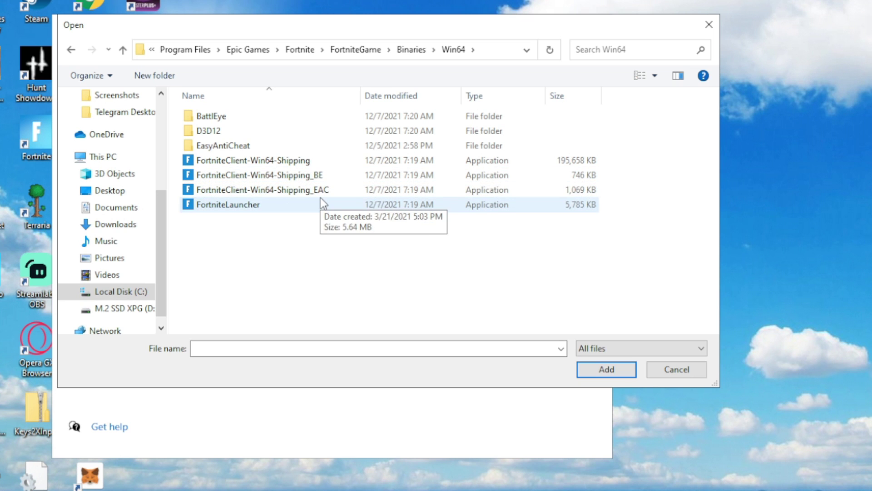
{"action": "left_click", "coordinate": [290, 163]}
{"action": "left_click", "coordinate": [610, 367]}
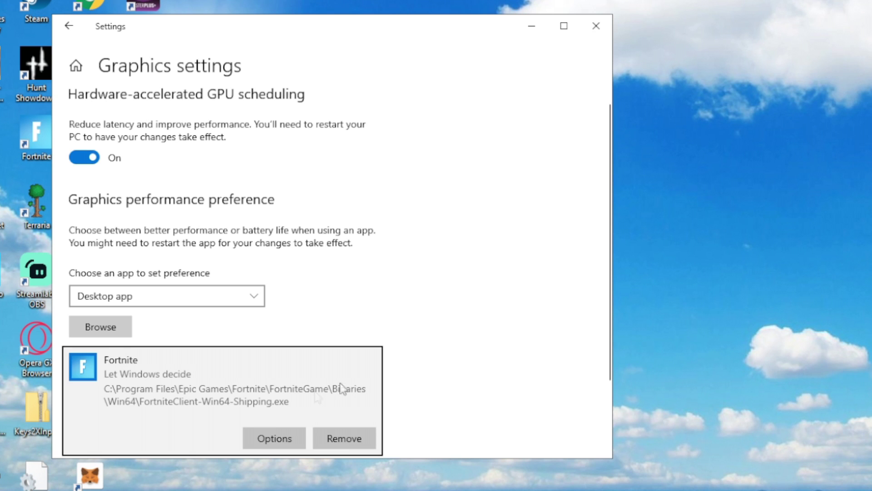
- Set Fortnite's graphics preference to High performance on the NVIDIA GeForce GTX 1070
{"action": "scroll", "coordinate": [340, 383], "scroll_direction": "down", "scroll_amount": 1}
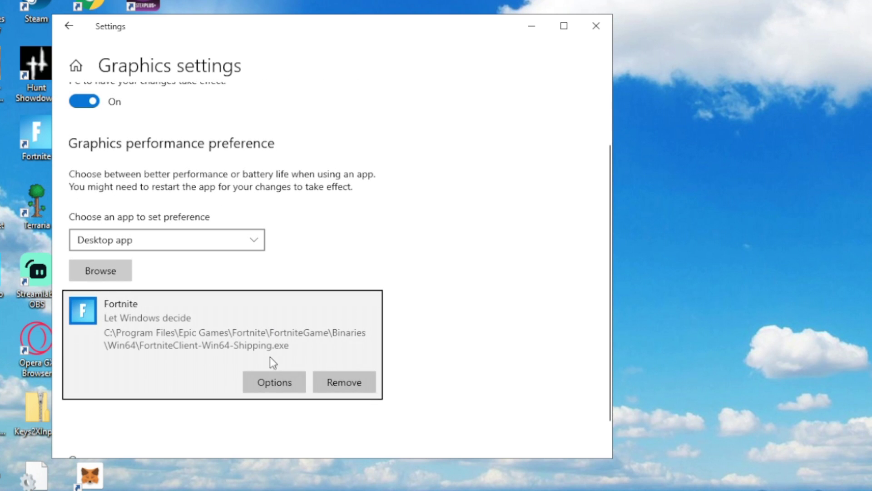
{"action": "left_click", "coordinate": [269, 386]}
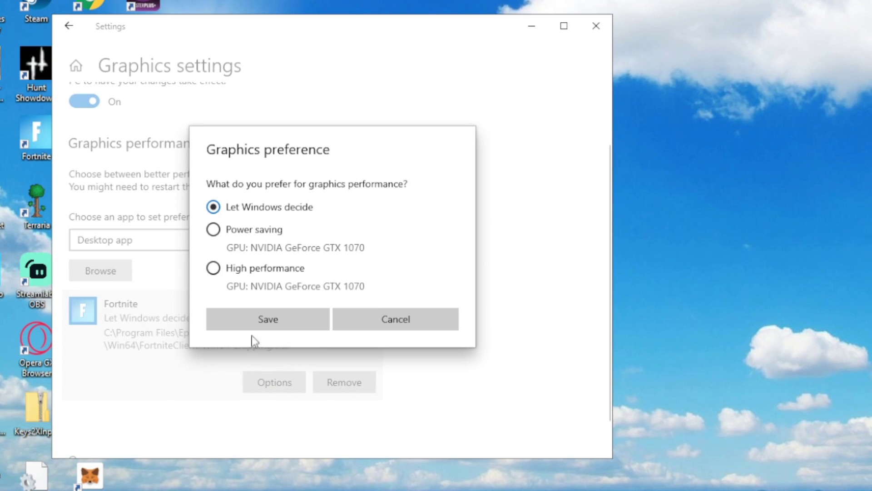
{"action": "left_click", "coordinate": [225, 271]}
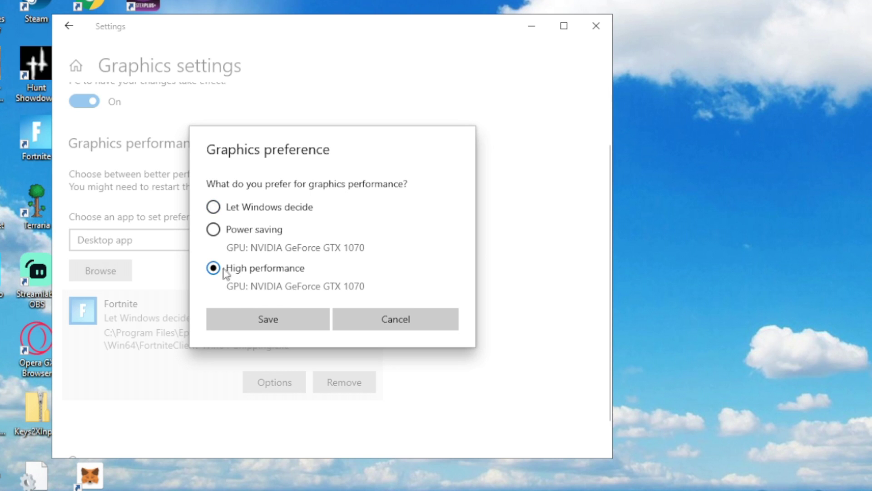
{"action": "left_click", "coordinate": [253, 318]}
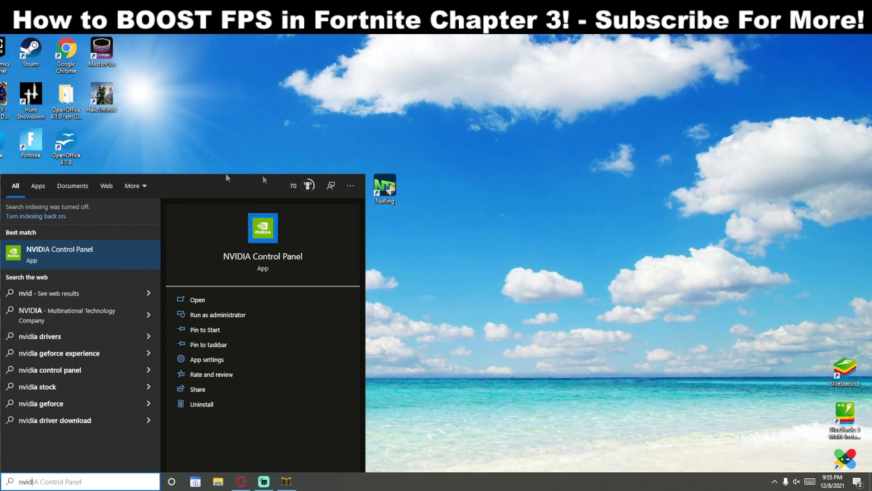
- In NVIDIA Control Panel, set image settings to emphasize Performance fully and apply
{"action": "left_click", "coordinate": [111, 257]}
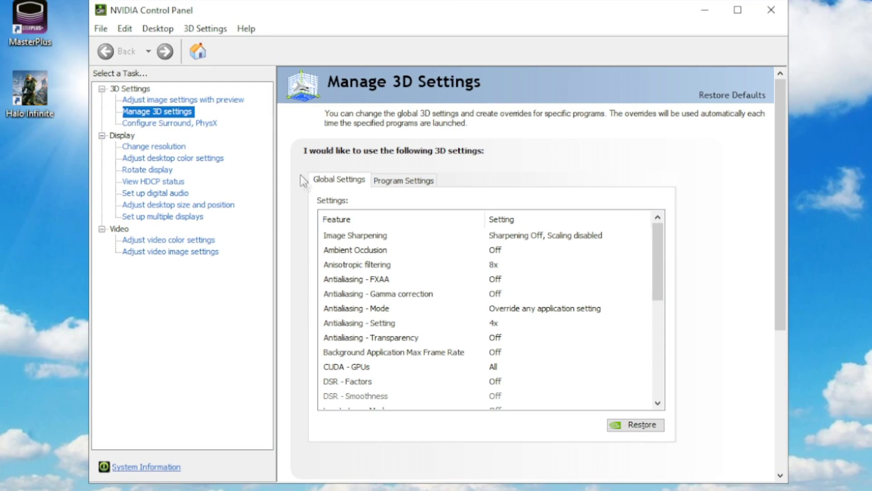
{"action": "left_click", "coordinate": [168, 100]}
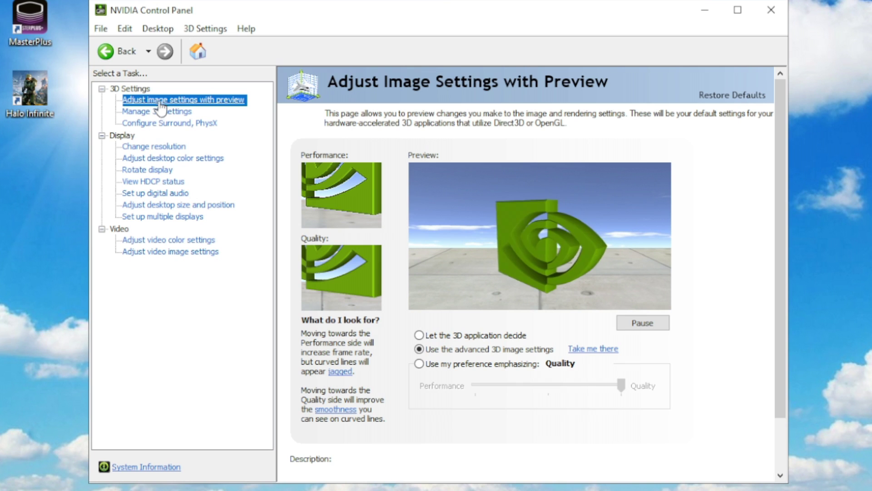
{"action": "left_click", "coordinate": [420, 364]}
{"action": "left_click", "coordinate": [477, 385]}
{"action": "left_click", "coordinate": [477, 385]}
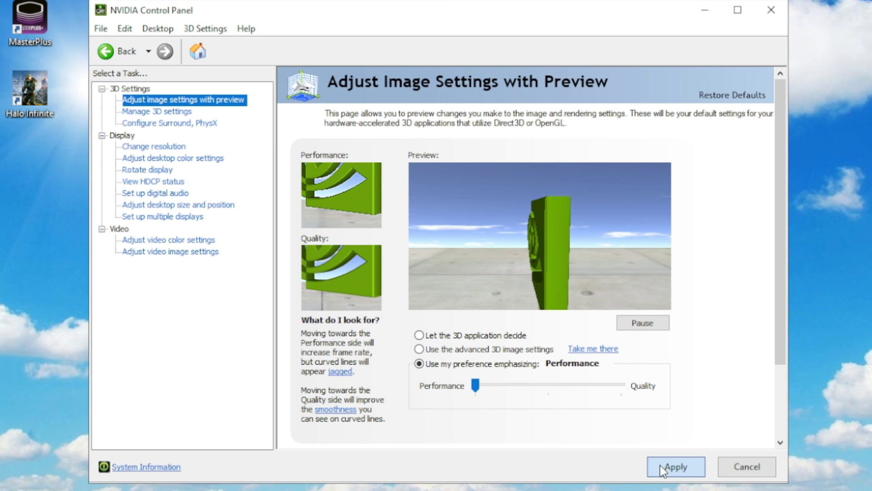
{"action": "mouse_move", "coordinate": [550, 359]}
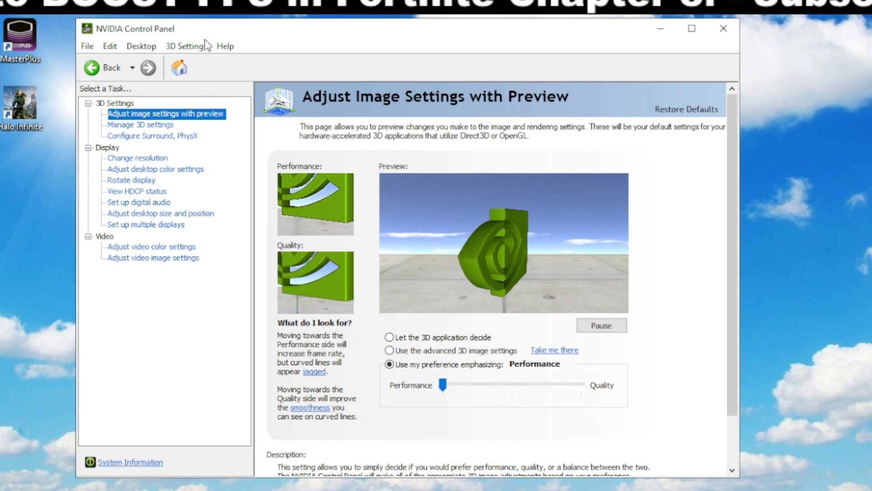
- In Manage 3D settings, confirm the GeForce GTX 1070 as the CUDA GPU
{"action": "left_click", "coordinate": [138, 127]}
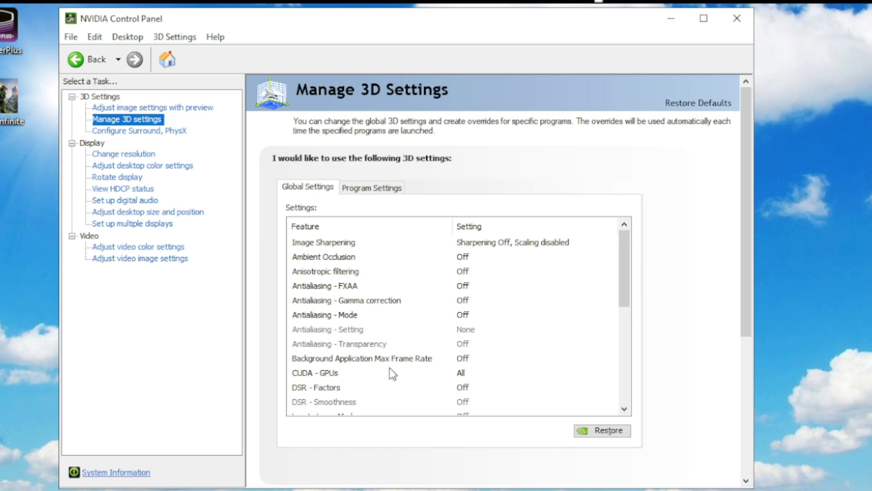
{"action": "scroll", "coordinate": [392, 374], "scroll_direction": "down", "scroll_amount": 1}
{"action": "left_click", "coordinate": [323, 331]}
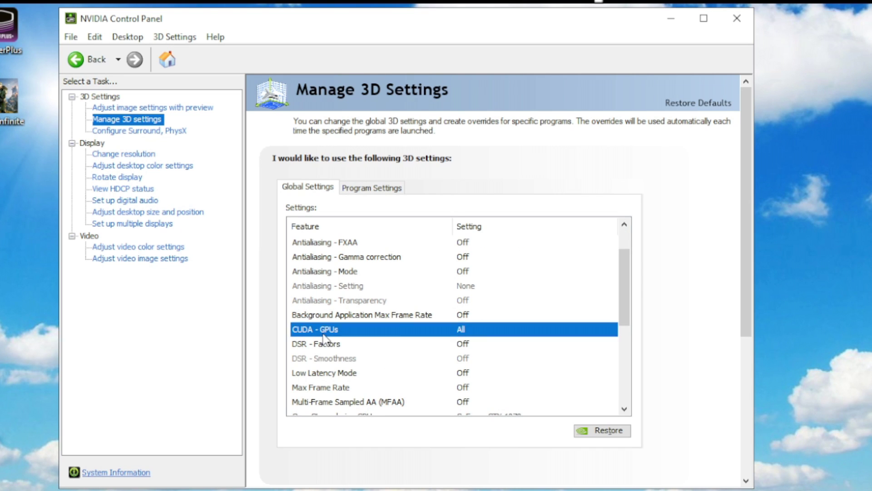
{"action": "left_click", "coordinate": [466, 334]}
{"action": "left_click", "coordinate": [608, 428]}
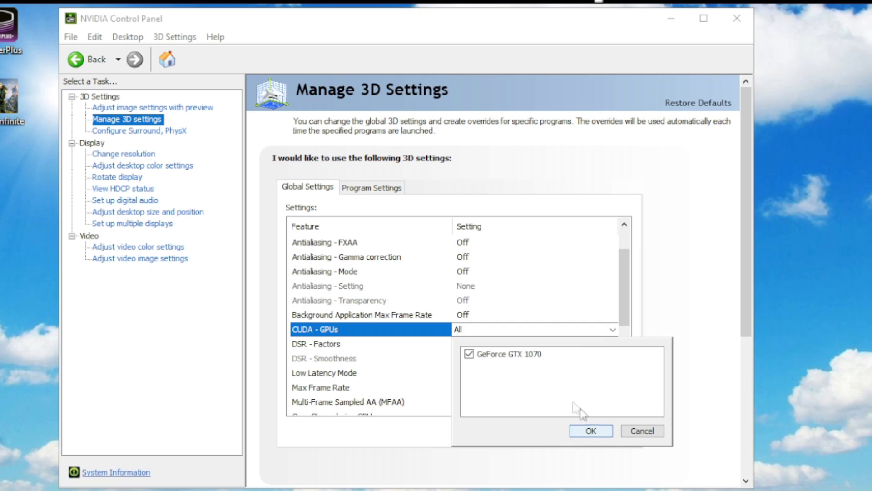
- Set the global Power management mode to Prefer maximum performance
{"action": "scroll", "coordinate": [413, 352], "scroll_direction": "down", "scroll_amount": 1}
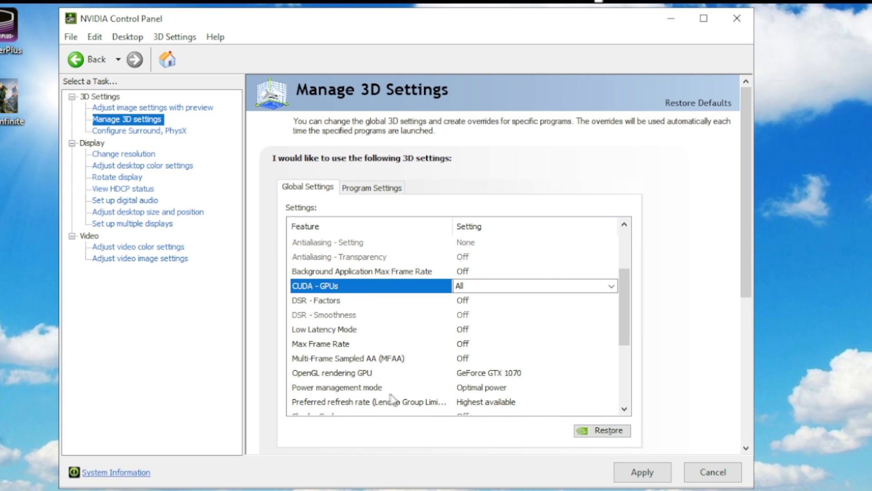
{"action": "scroll", "coordinate": [380, 400], "scroll_direction": "down", "scroll_amount": 1}
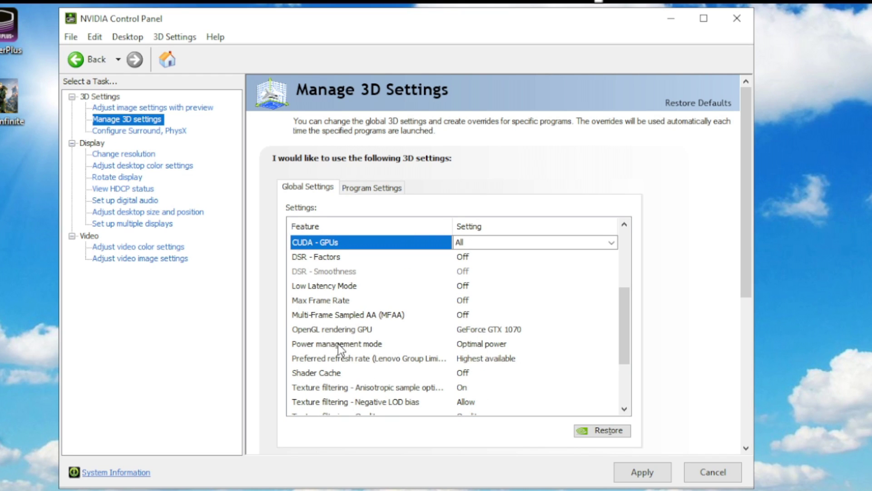
{"action": "left_click", "coordinate": [469, 346]}
{"action": "left_click", "coordinate": [470, 346]}
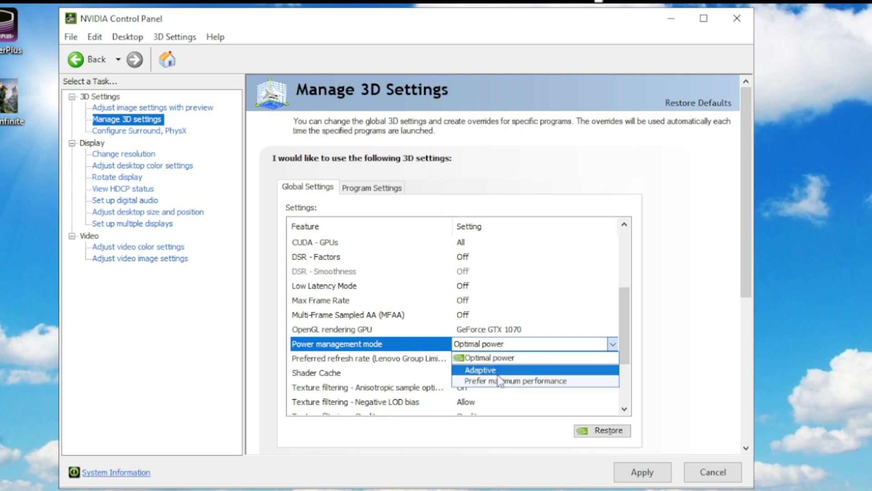
{"action": "left_click", "coordinate": [480, 381]}
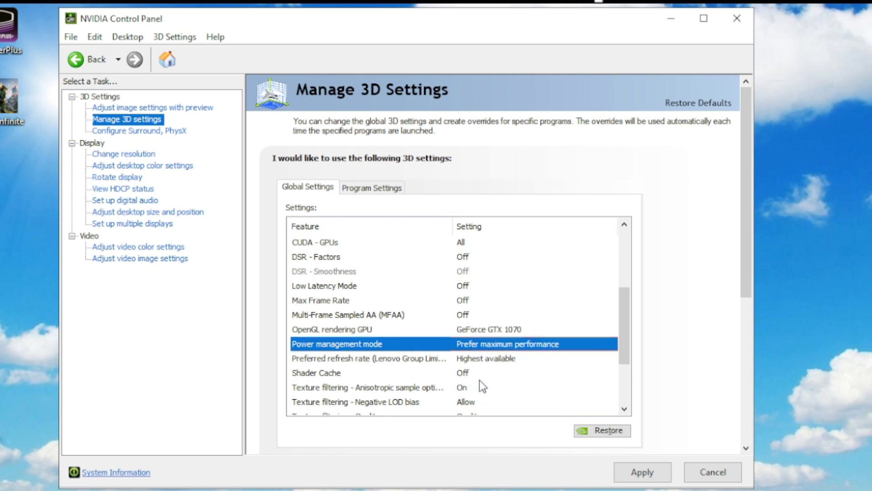
- Set Texture filtering - Quality to High performance, apply, and show Change Resolution (1920 × 1080, 240Hz)
{"action": "scroll", "coordinate": [479, 377], "scroll_direction": "up", "scroll_amount": 3}
{"action": "scroll", "coordinate": [479, 372], "scroll_direction": "down", "scroll_amount": 3}
{"action": "scroll", "coordinate": [495, 341], "scroll_direction": "down", "scroll_amount": 1}
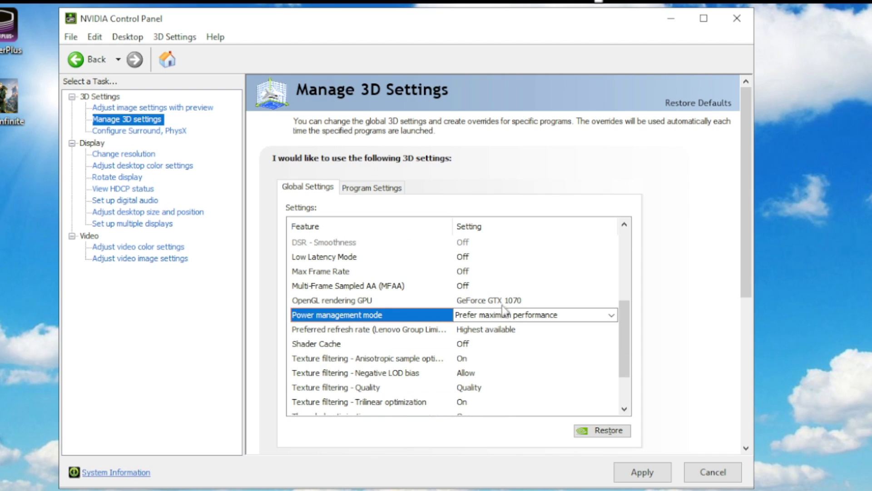
{"action": "scroll", "coordinate": [488, 371], "scroll_direction": "down", "scroll_amount": 1}
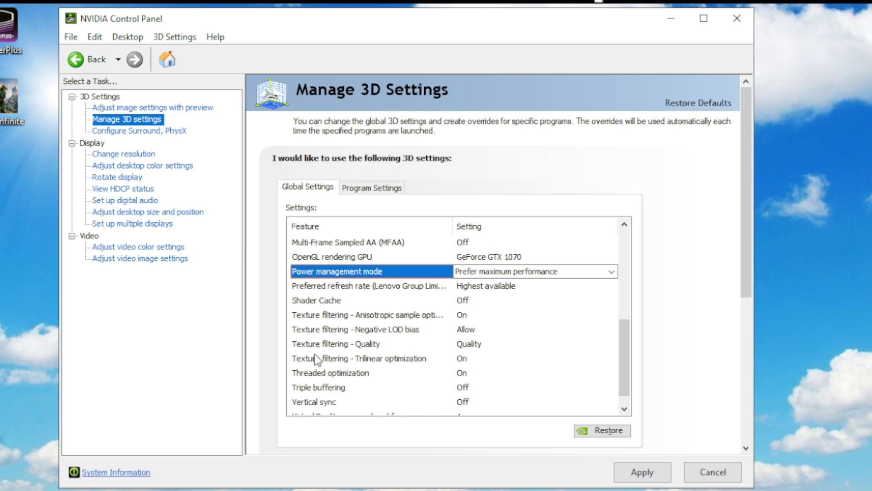
{"action": "left_click", "coordinate": [469, 345]}
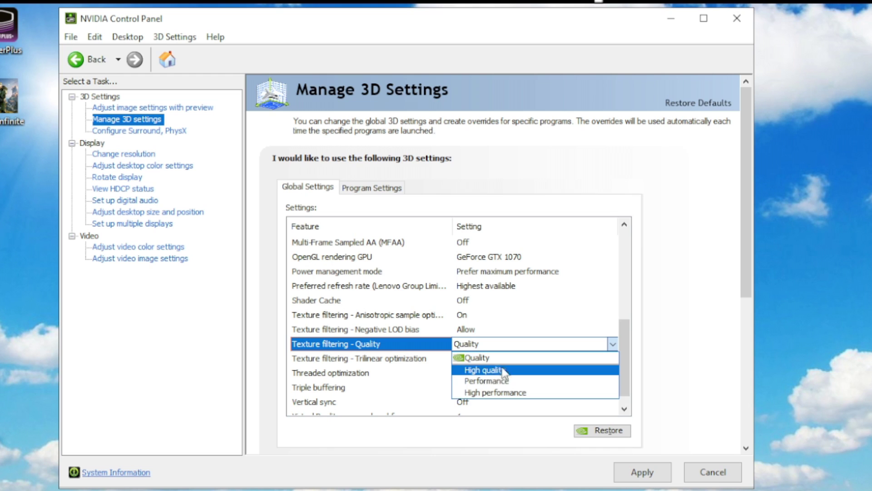
{"action": "left_click", "coordinate": [484, 393]}
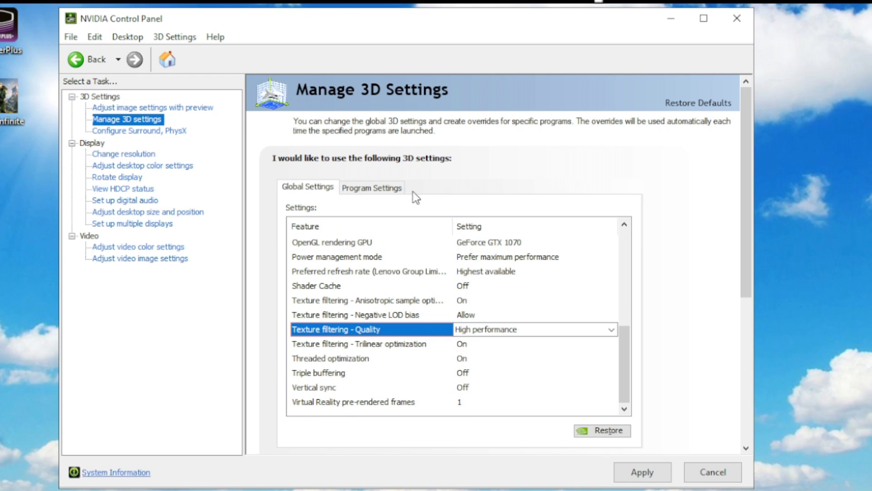
{"action": "left_click", "coordinate": [642, 472]}
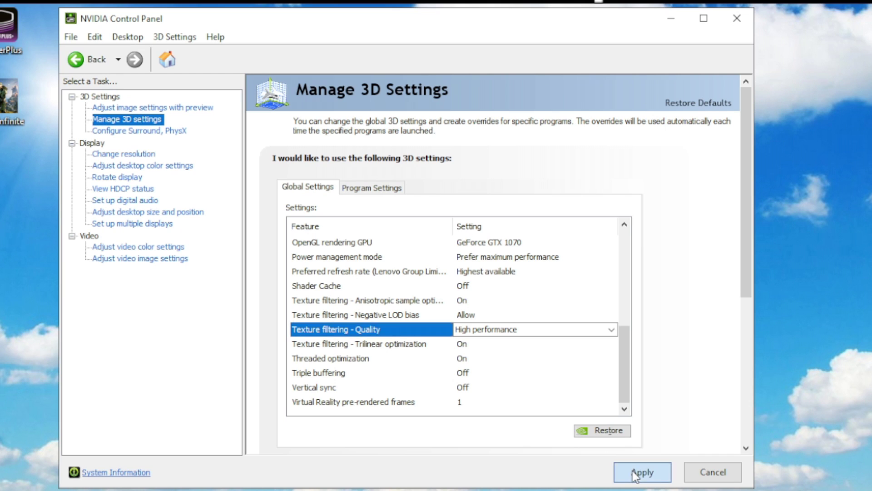
{"action": "left_click", "coordinate": [129, 155]}
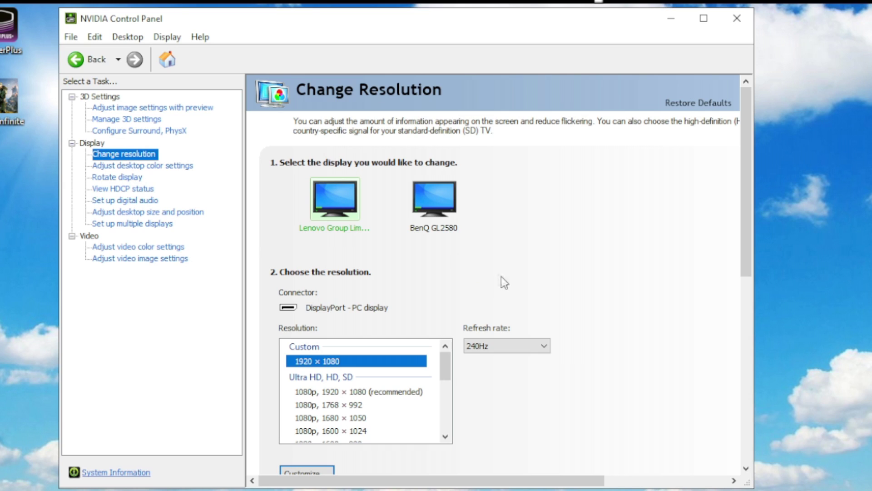
{"action": "left_click", "coordinate": [491, 350]}
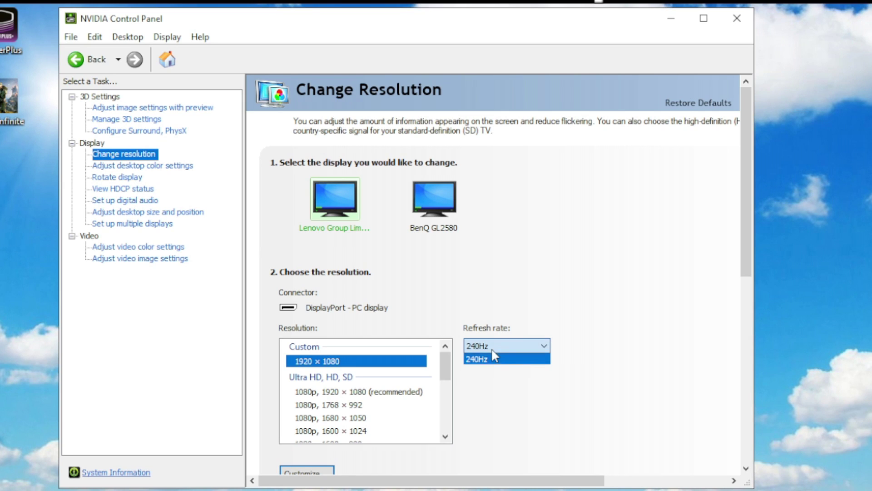